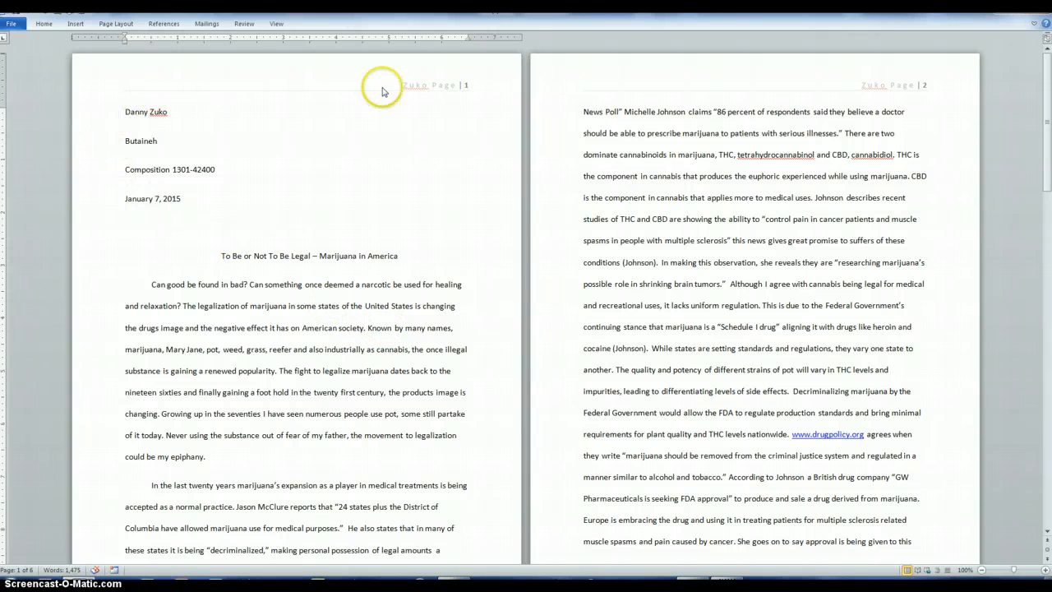
Set the spacing after the four heading lines, from the student's name through the date, to 0 pt
{"action": "left_click_drag", "start_coordinate": [125, 111], "coordinate": [210, 214]}
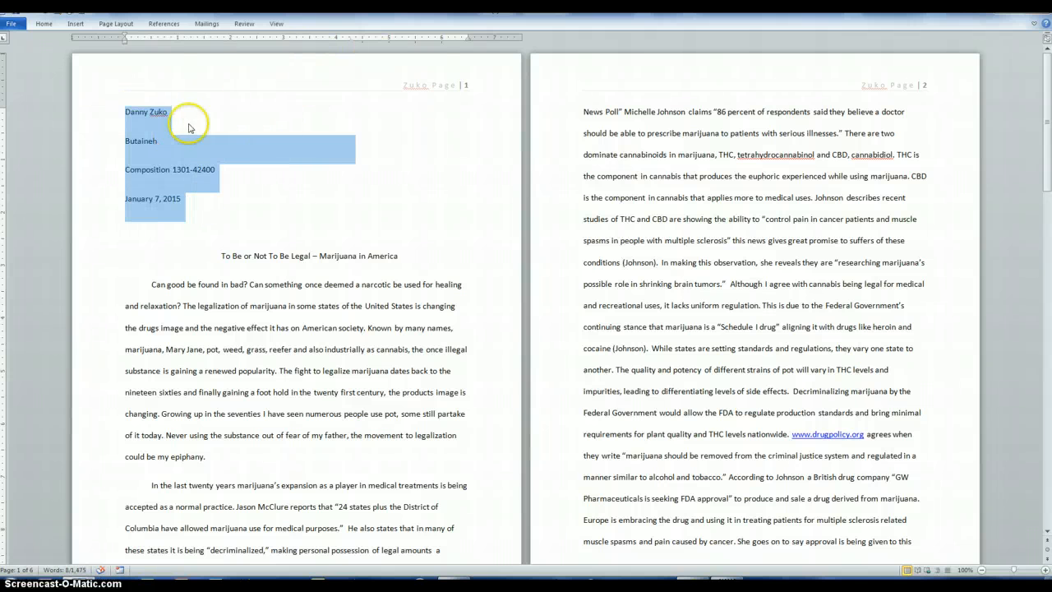
{"action": "left_click", "coordinate": [44, 23]}
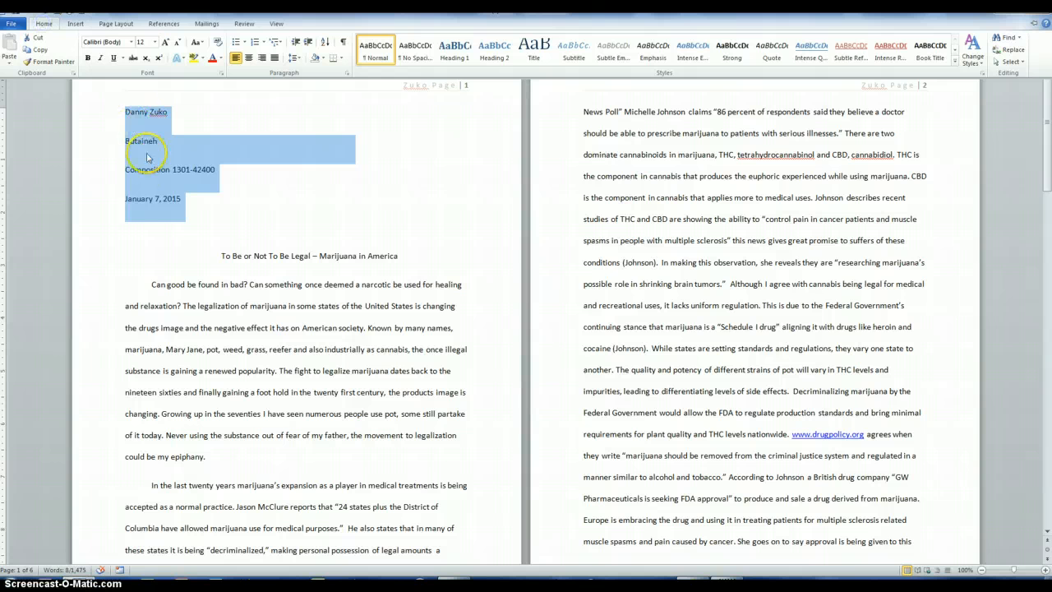
{"action": "left_click", "coordinate": [346, 73]}
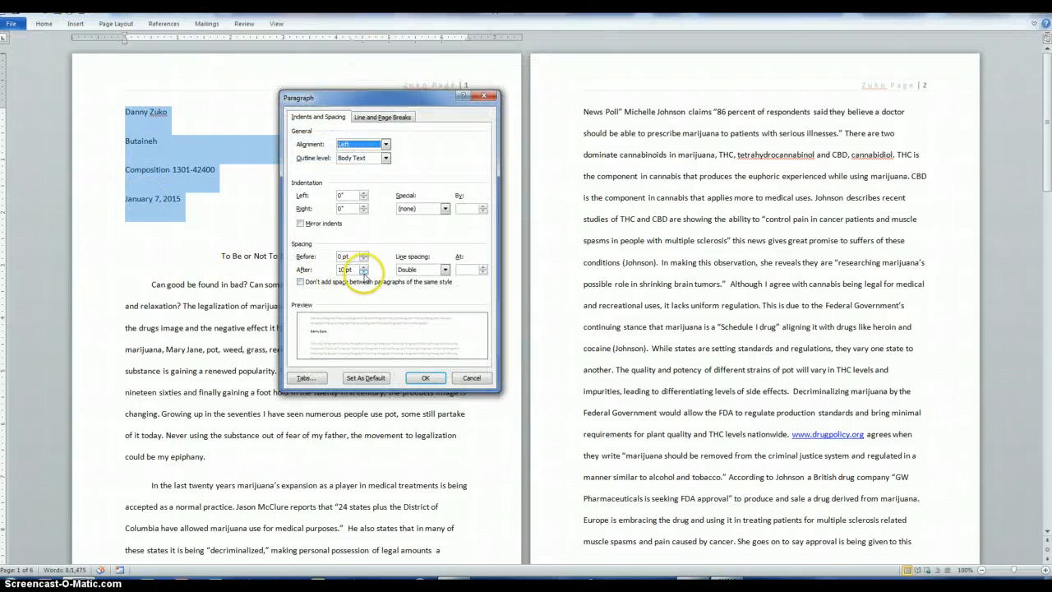
{"action": "left_click", "coordinate": [364, 272]}
{"action": "left_click", "coordinate": [363, 272]}
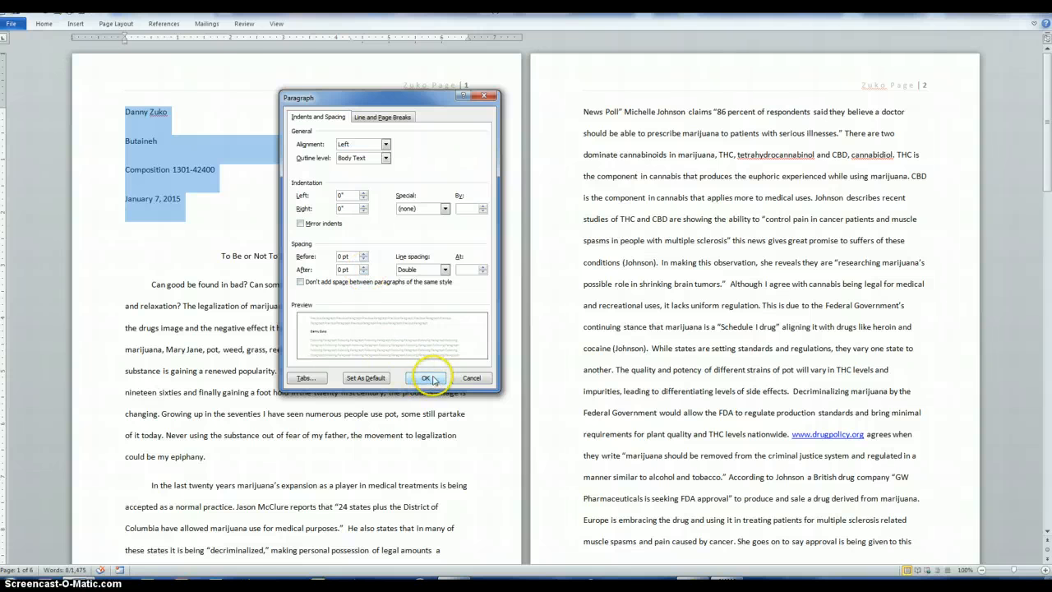
{"action": "left_click", "coordinate": [425, 377]}
{"action": "left_click", "coordinate": [400, 203]}
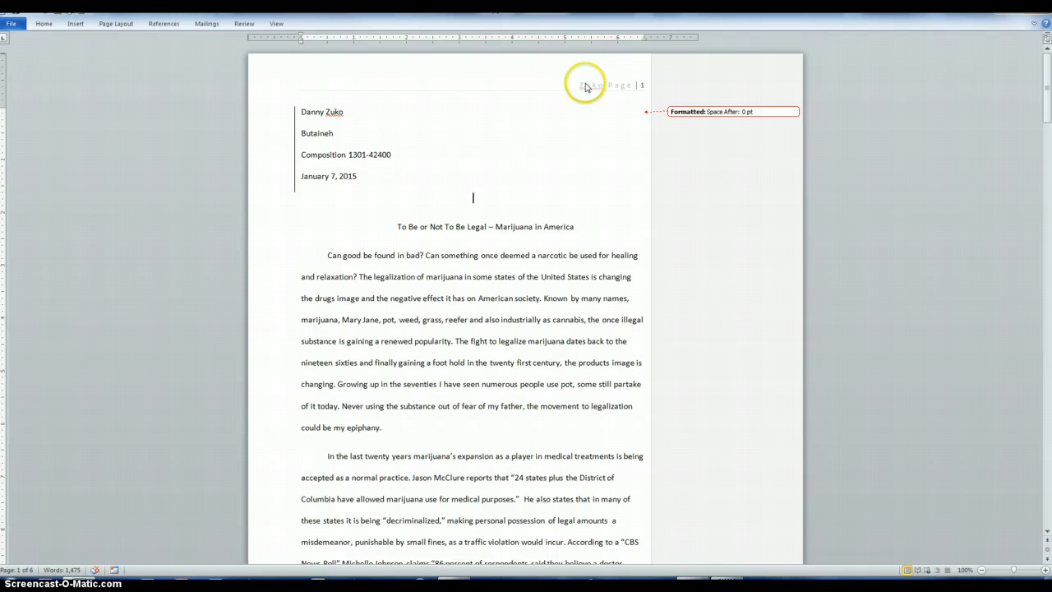
Enable a different first page for headers and footers in the page setup, applied to the whole document
{"action": "left_click", "coordinate": [11, 23]}
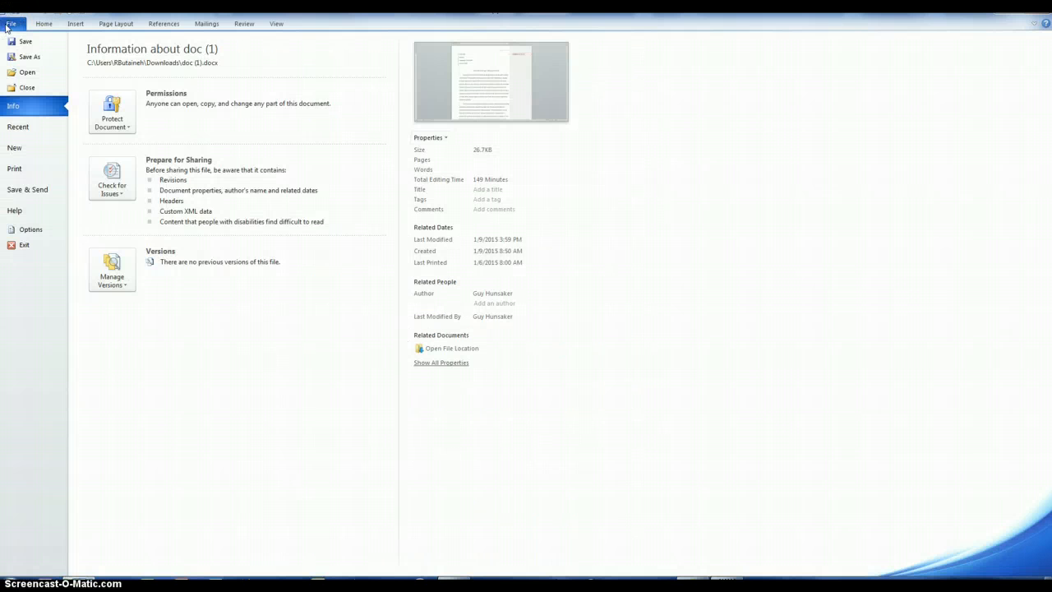
{"action": "left_click", "coordinate": [12, 168]}
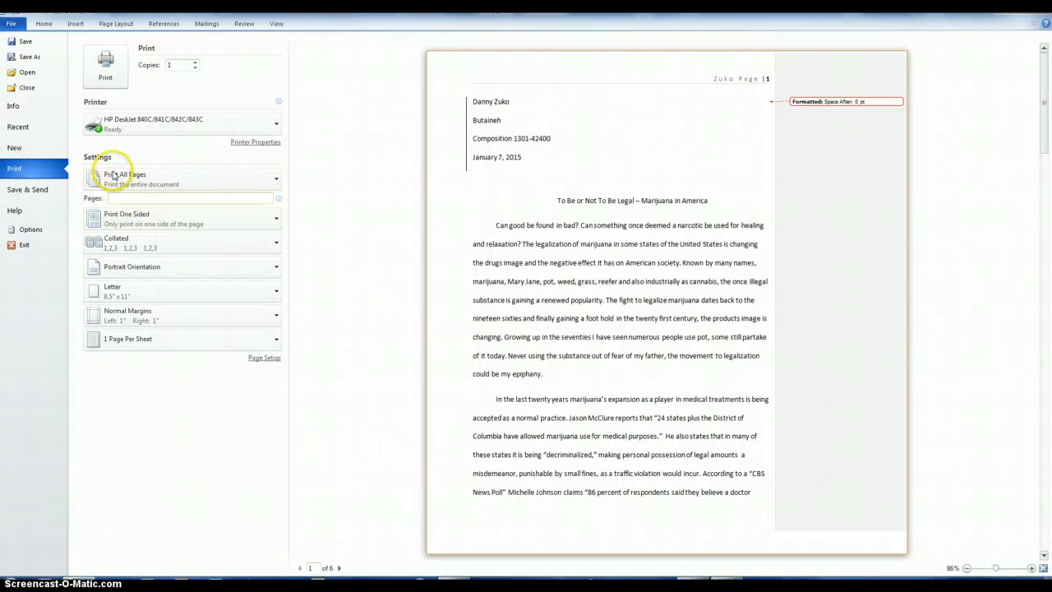
{"action": "left_click", "coordinate": [265, 357]}
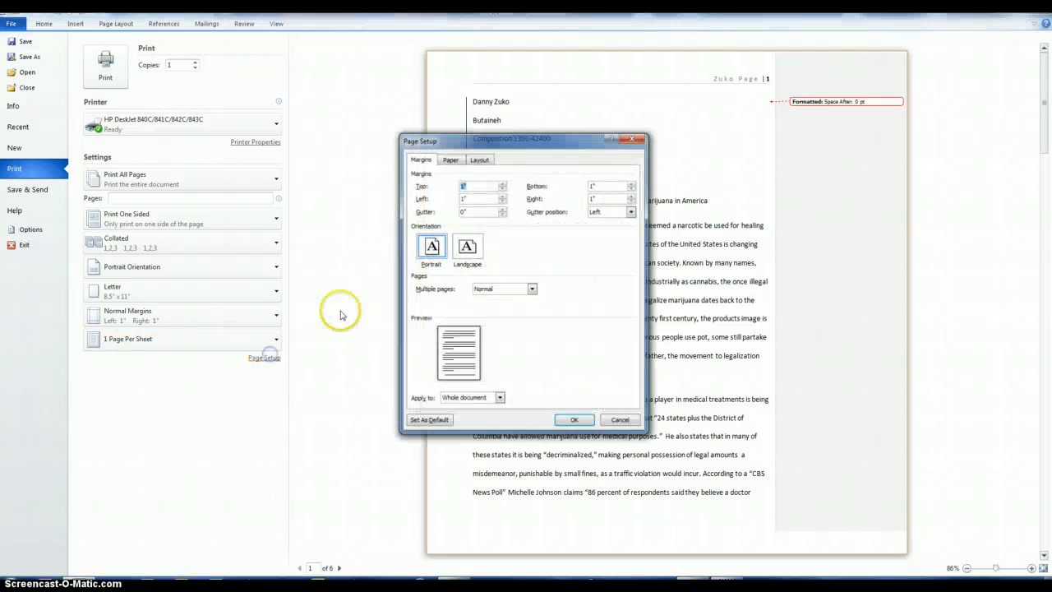
{"action": "left_click", "coordinate": [480, 161]}
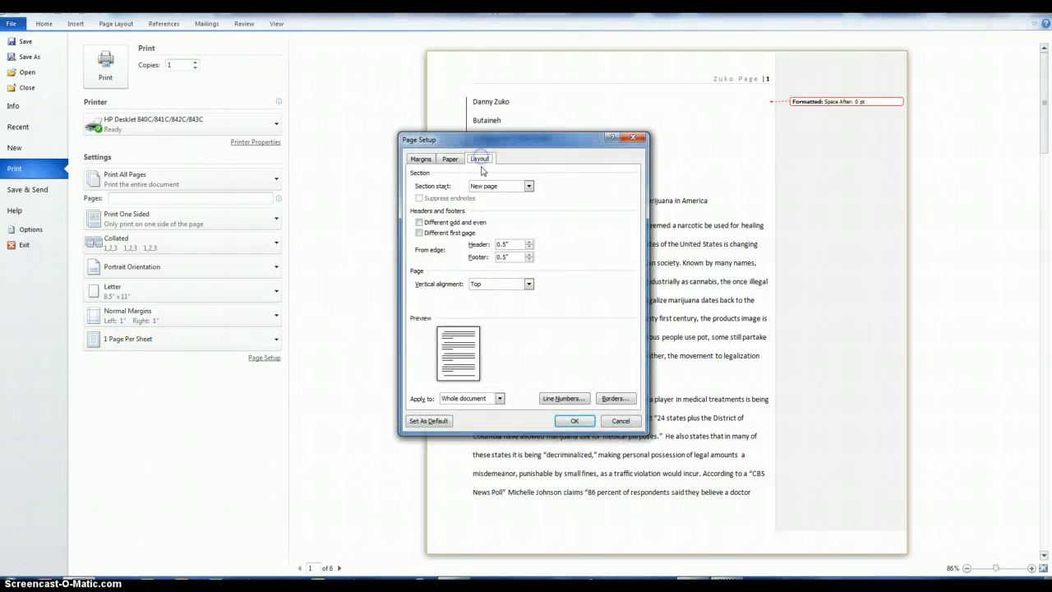
{"action": "left_click", "coordinate": [419, 233]}
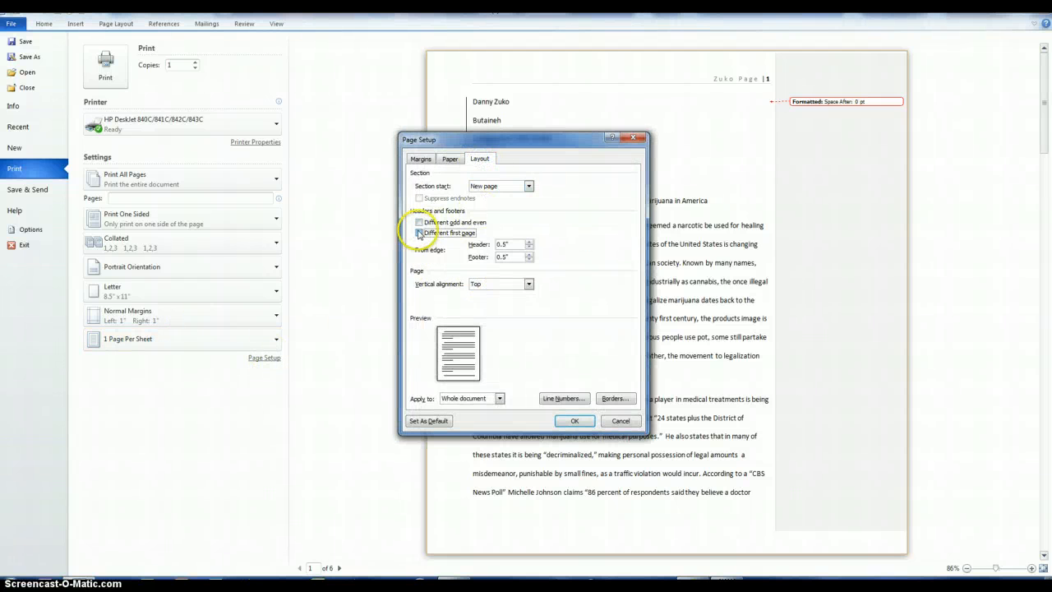
{"action": "left_click", "coordinate": [574, 420]}
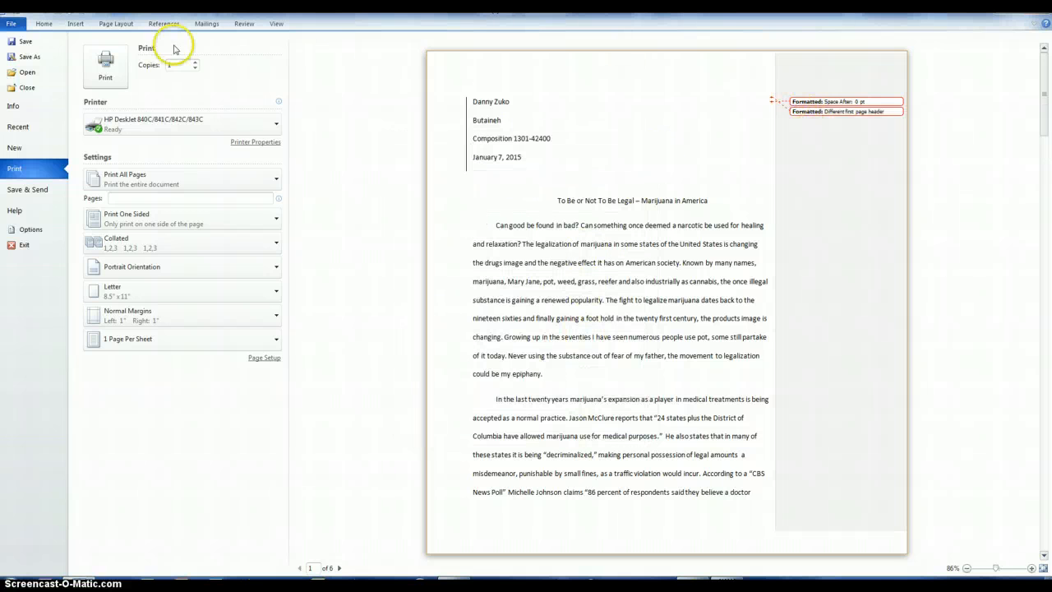
{"action": "left_click", "coordinate": [14, 23]}
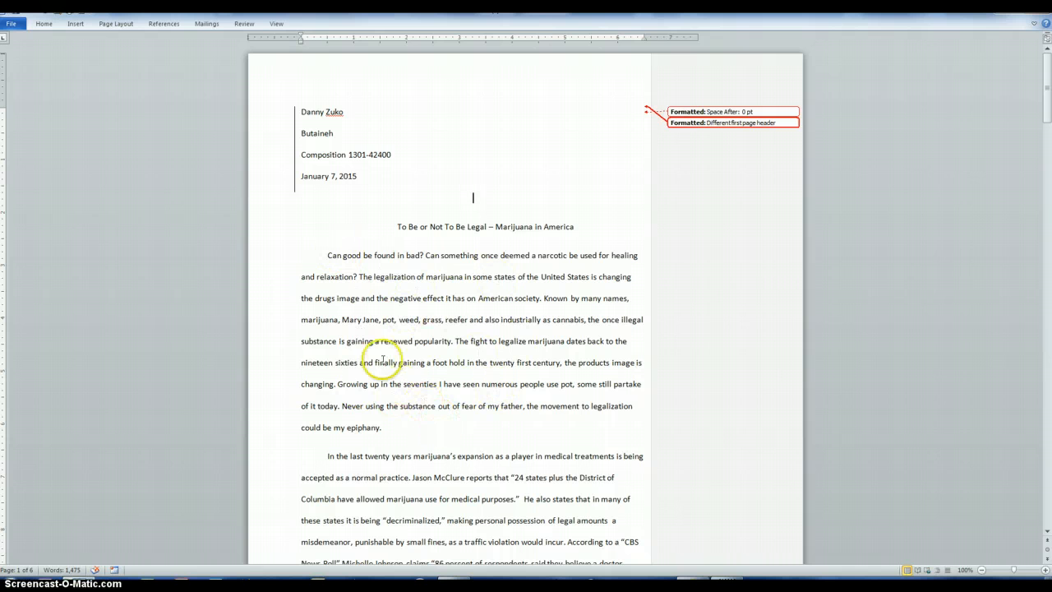
Insert an apostrophe in "drugs" in the first paragraph so it reads "the drug's image"
{"action": "scroll", "coordinate": [371, 310], "scroll_direction": "down", "scroll_amount": 2}
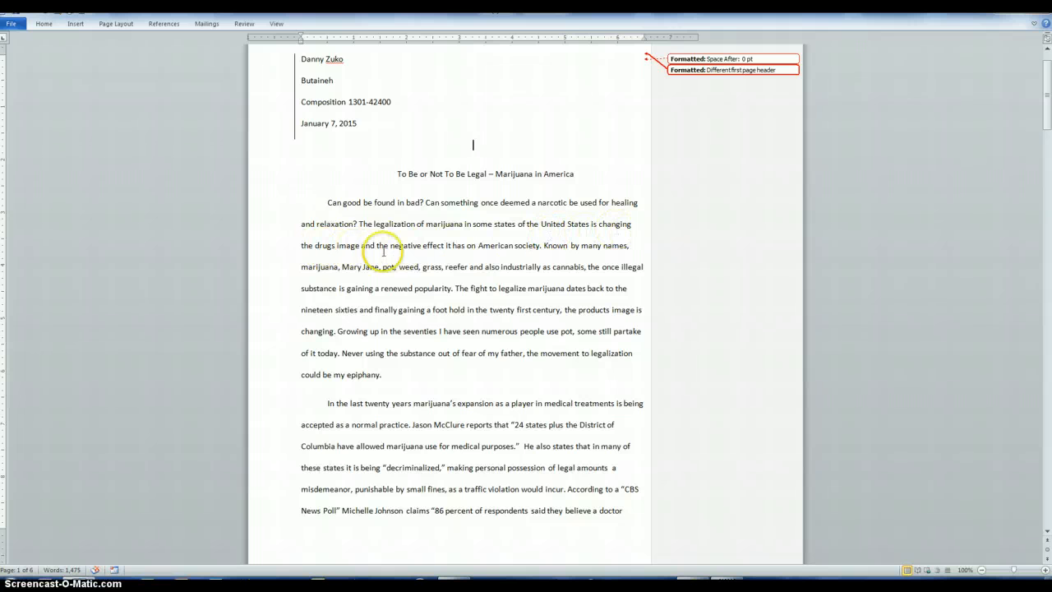
{"action": "left_click", "coordinate": [330, 245]}
{"action": "type", "text": "'"}
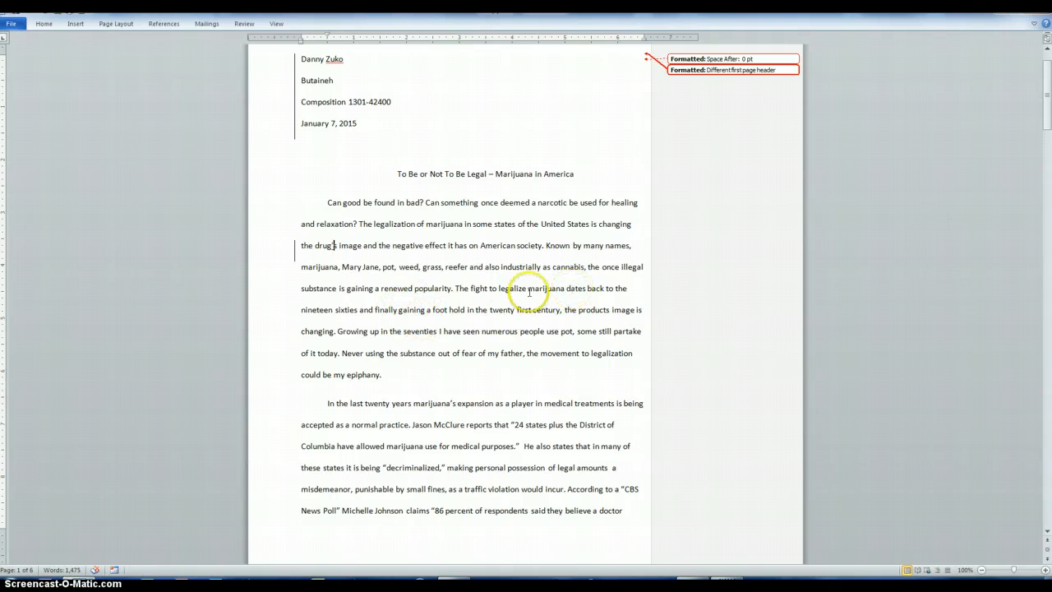
Replace "gaining" with "has gained" before "a foot hold" in the first paragraph
{"action": "left_click", "coordinate": [397, 310]}
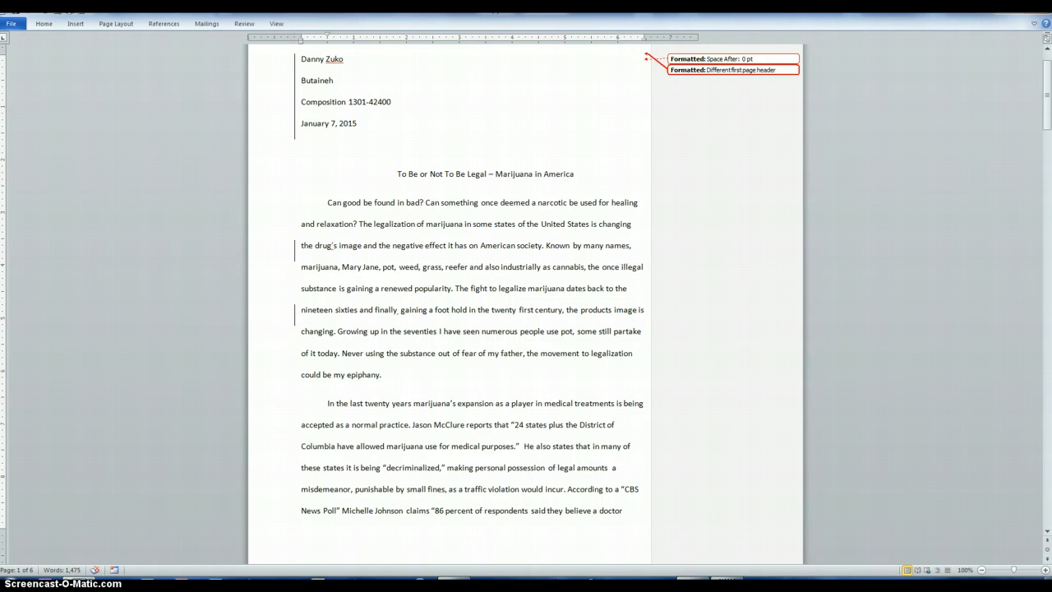
{"action": "type", "text": "is"}
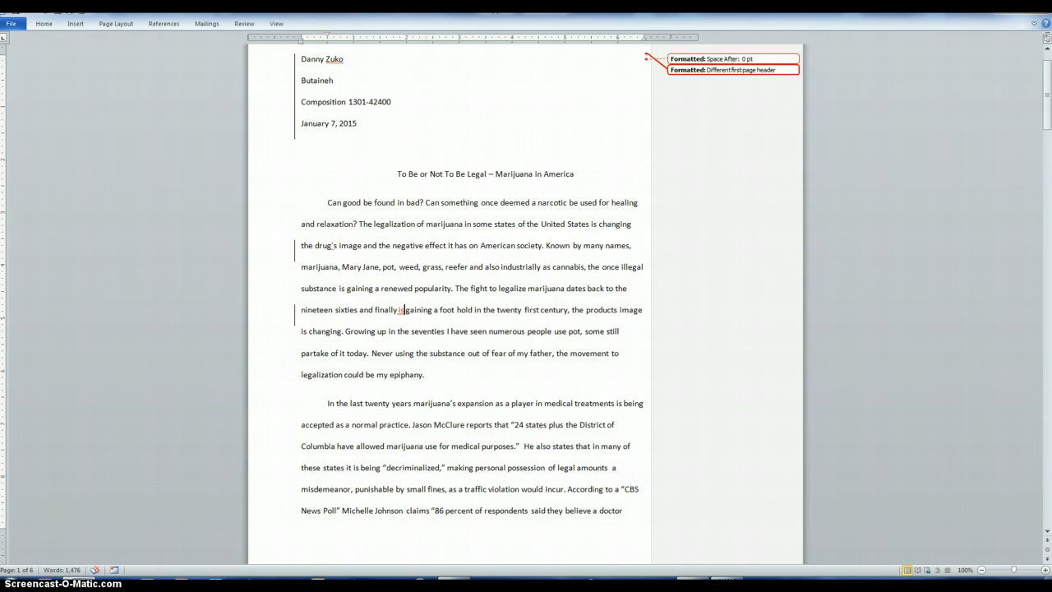
{"action": "key", "text": "BackSpace"}
{"action": "key", "text": "BackSpace"}
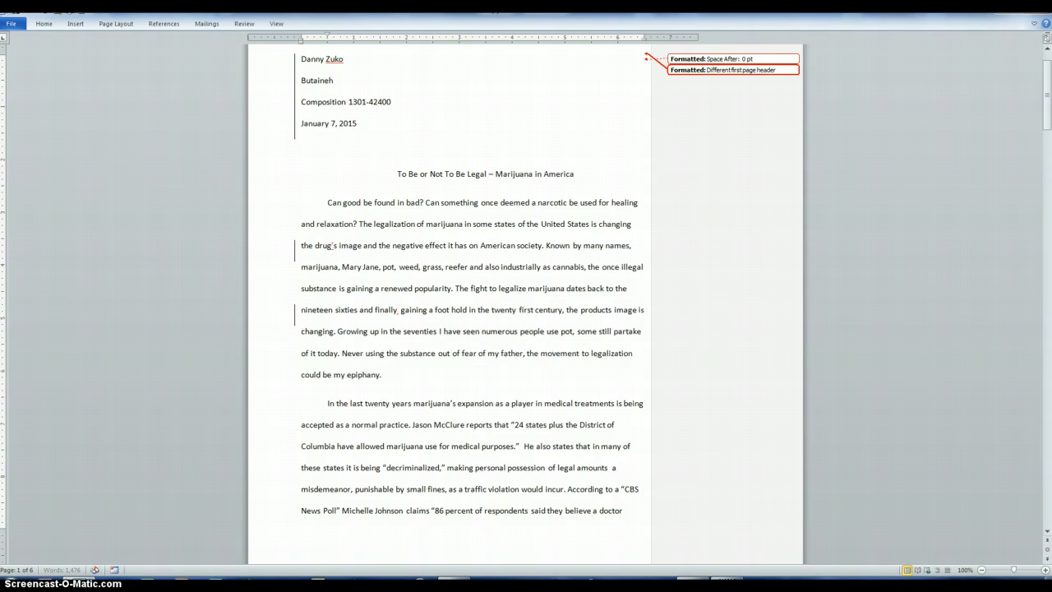
{"action": "type", "text": "has gained"}
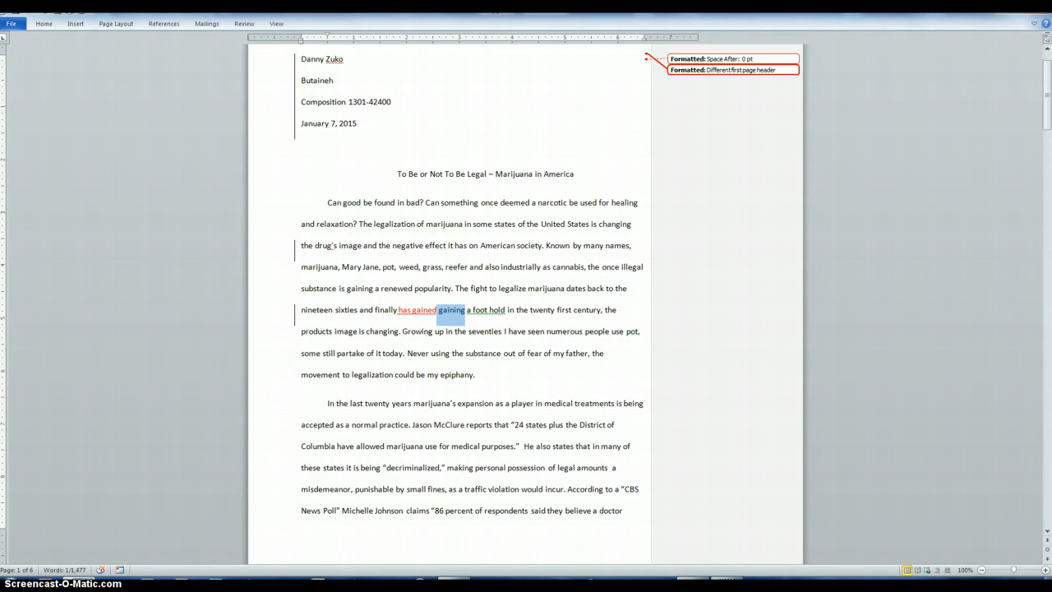
{"action": "key", "text": "Delete"}
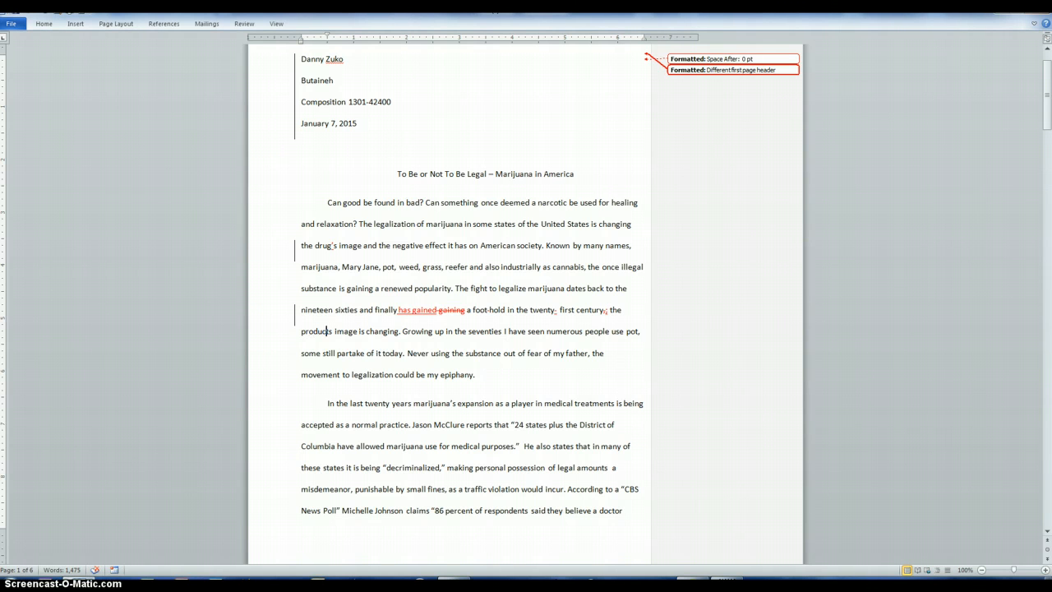
Correct the first paragraph to read "product's image", with a comma after "seventies" and a semicolon after "pot"
{"action": "type", "text": "'s"}
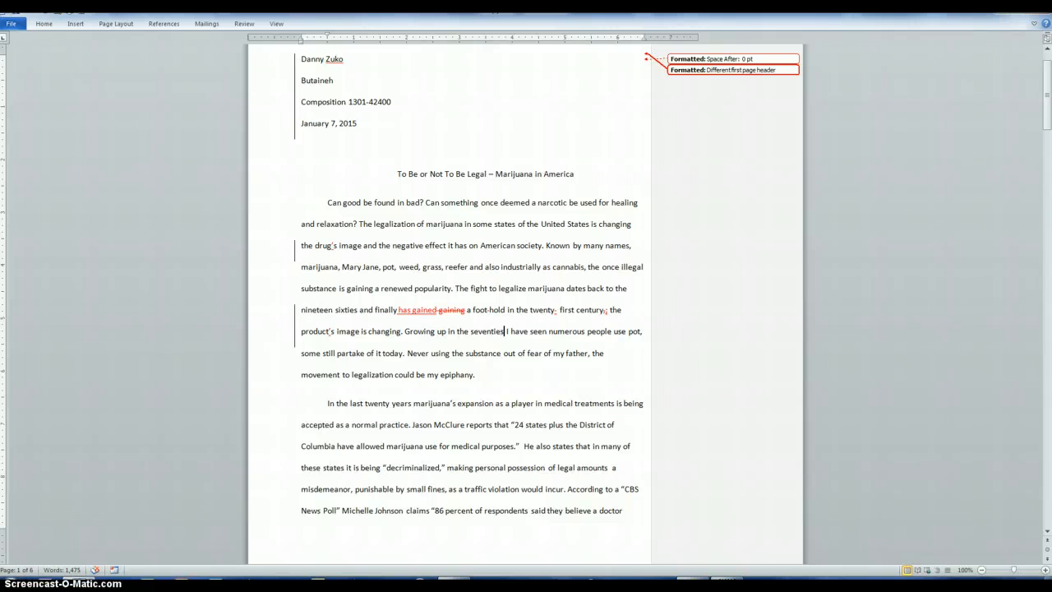
{"action": "type", "text": ","}
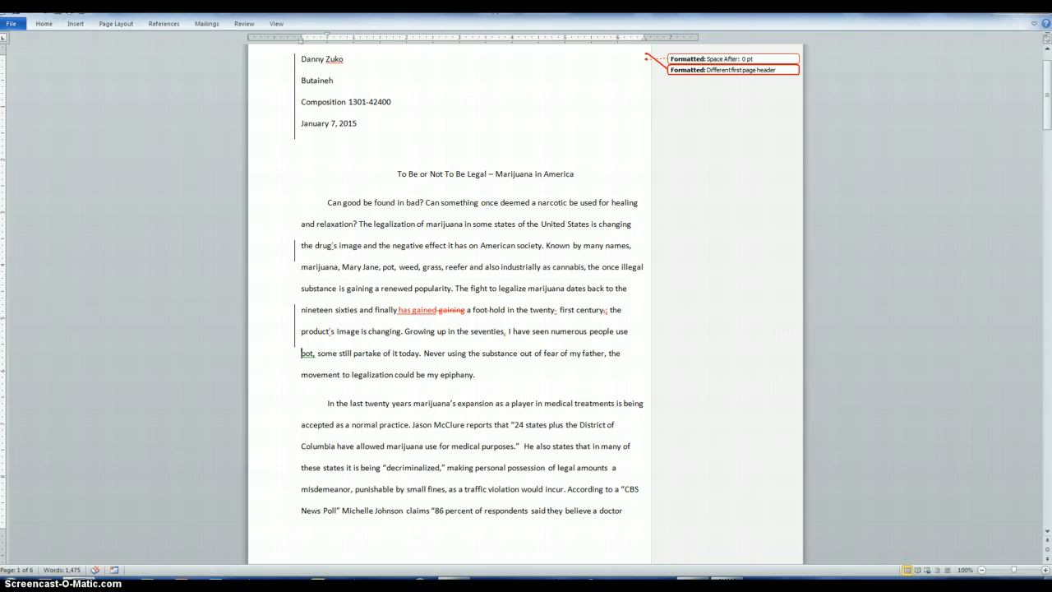
{"action": "type", "text": ";"}
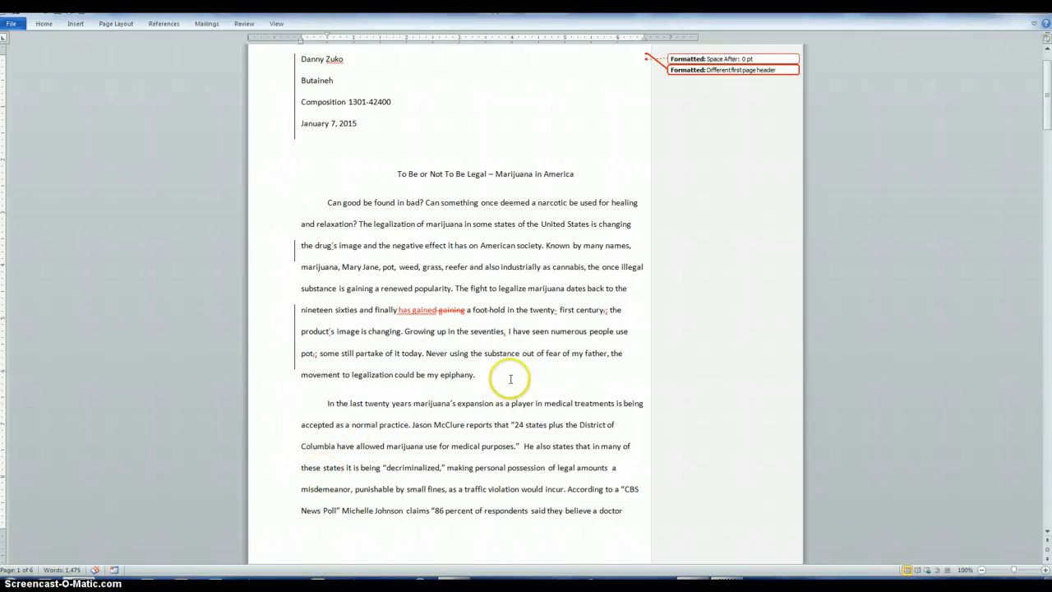
Add the note "***** (word choice? Is this the right word?)" after "epiphany" at the end of the first paragraph
{"action": "left_click", "coordinate": [475, 376]}
{"action": "key", "text": "BackSpace"}
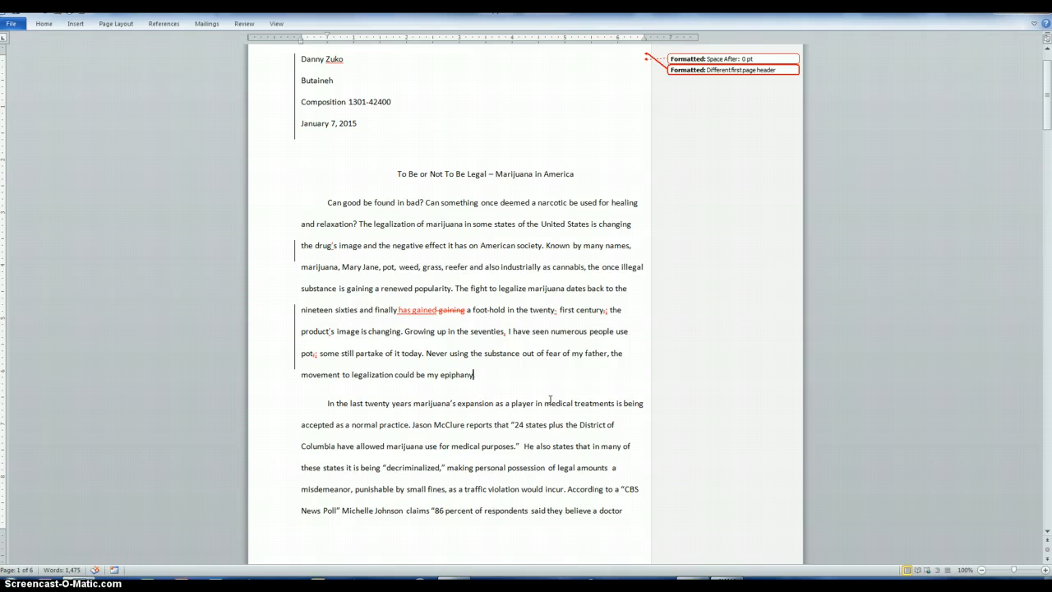
{"action": "type", "text": "***."}
{"action": "type", "text": " (wor"}
{"action": "type", "text": "d choice?)"}
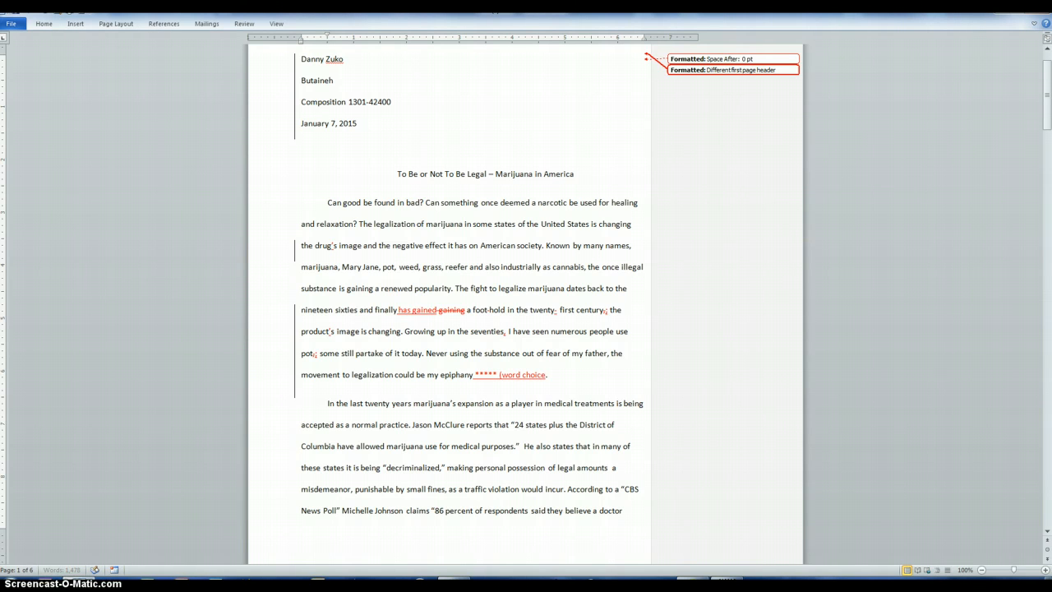
{"action": "type", "text": " Is this the right word?"}
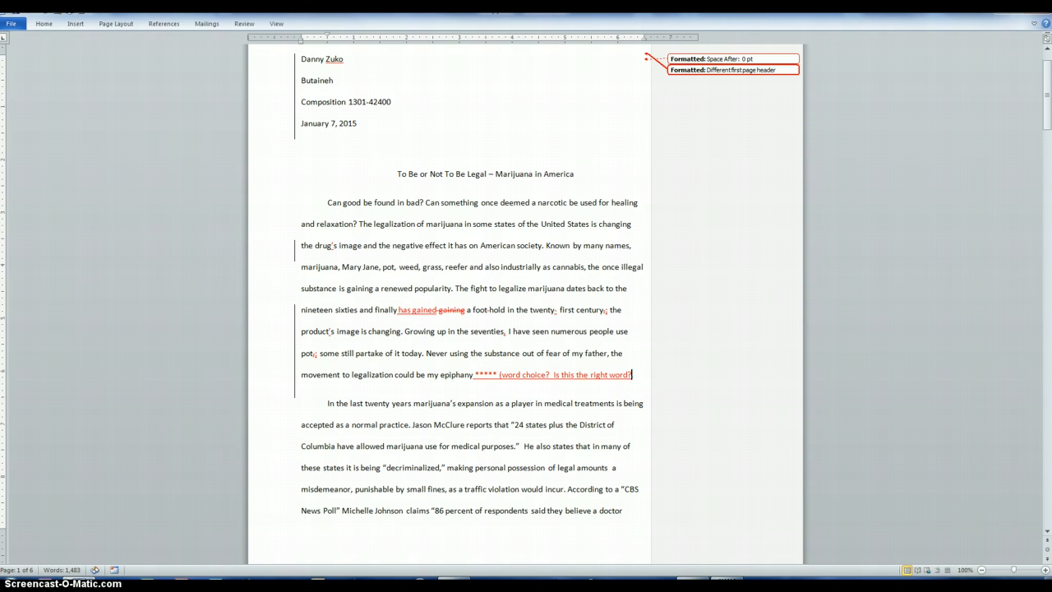
{"action": "type", "text": ")"}
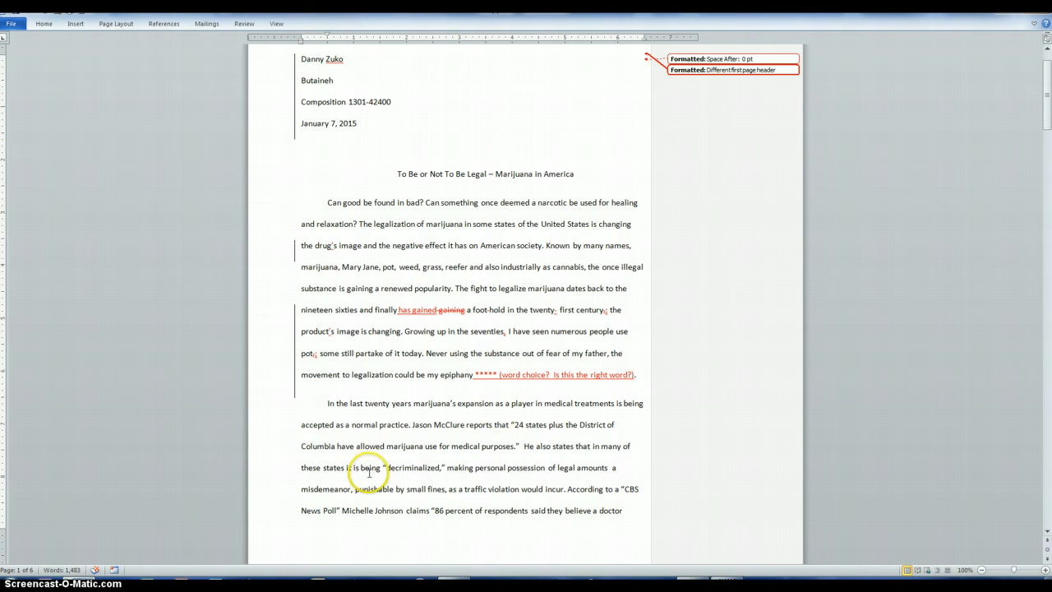
Insert ", medical professionals and many American citizens have accepted" after "In the last twenty years" in the second paragraph
{"action": "scroll", "coordinate": [361, 436], "scroll_direction": "down", "scroll_amount": 1}
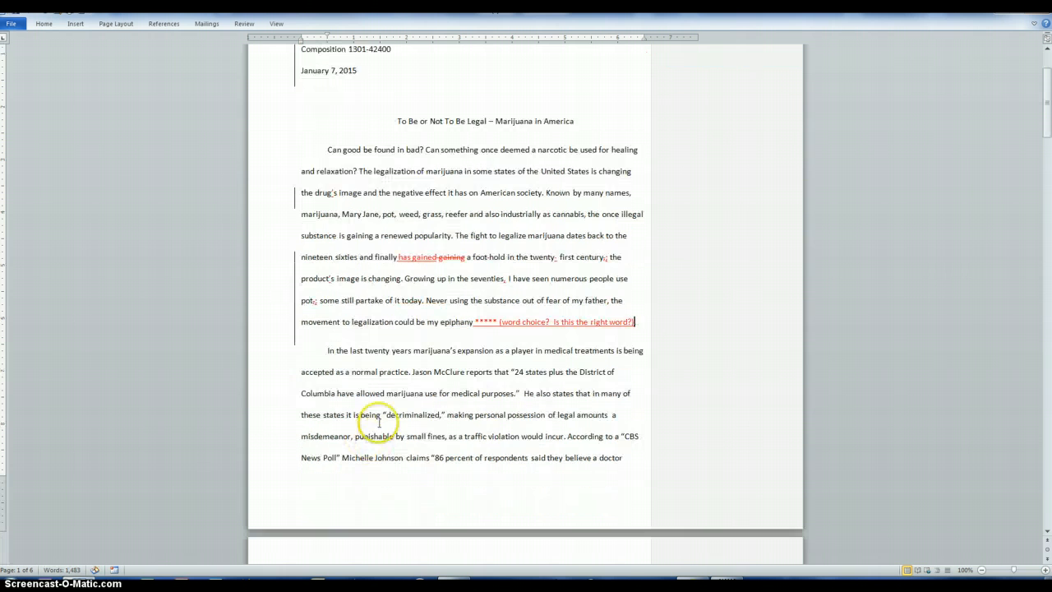
{"action": "left_click", "coordinate": [411, 350]}
{"action": "type", "text": ","}
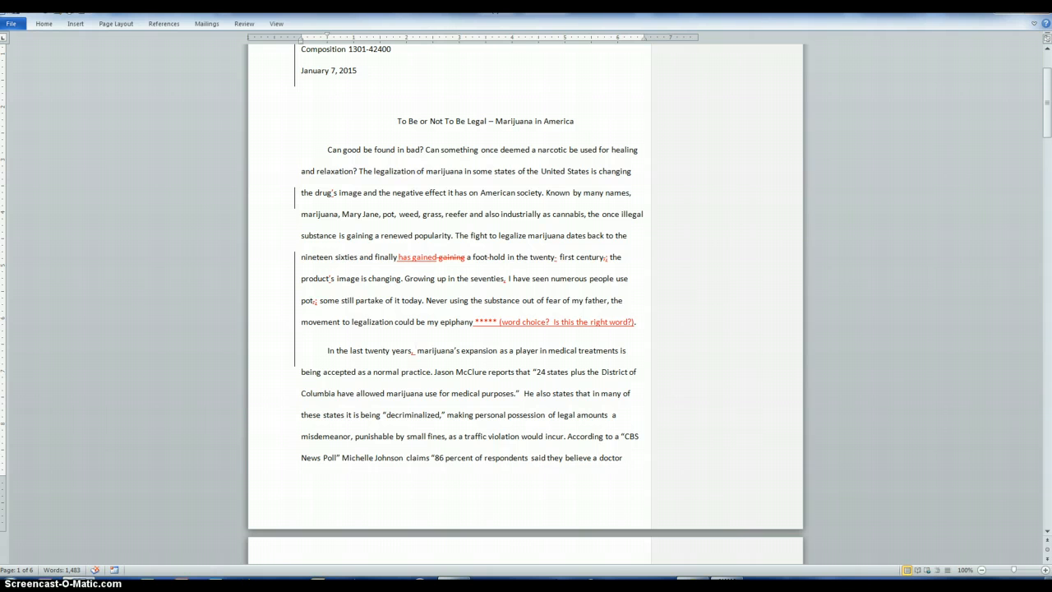
{"action": "type", "text": "medical"}
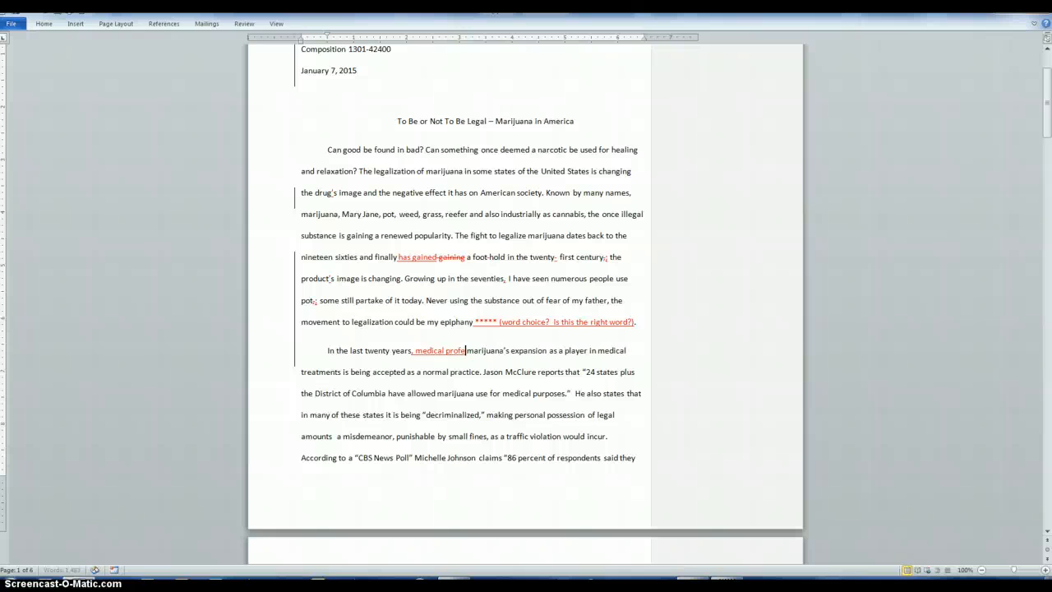
{"action": "type", "text": " professionals and many Am"}
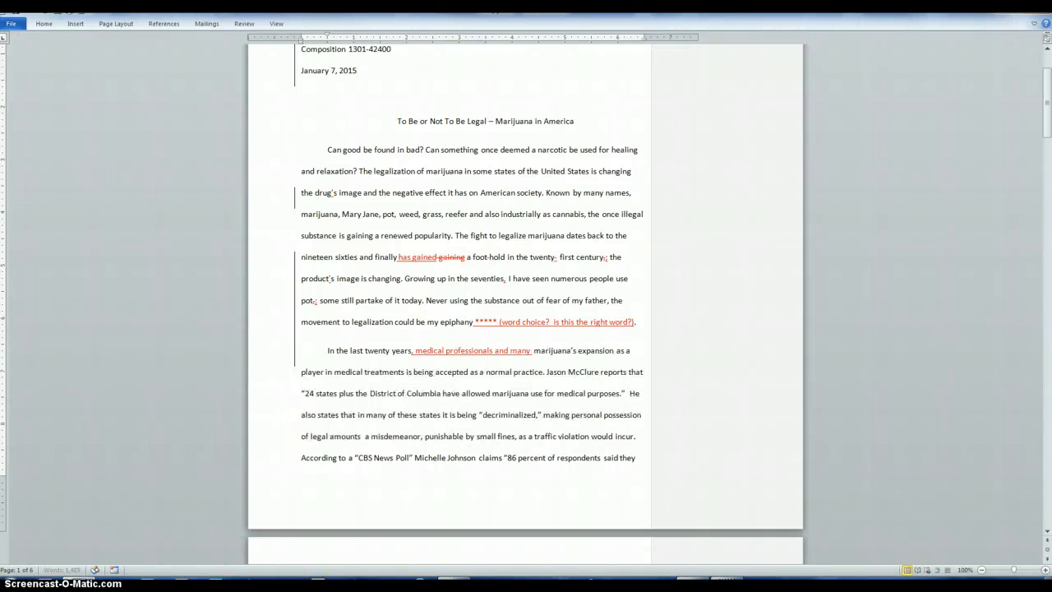
{"action": "type", "text": "erican citiz"}
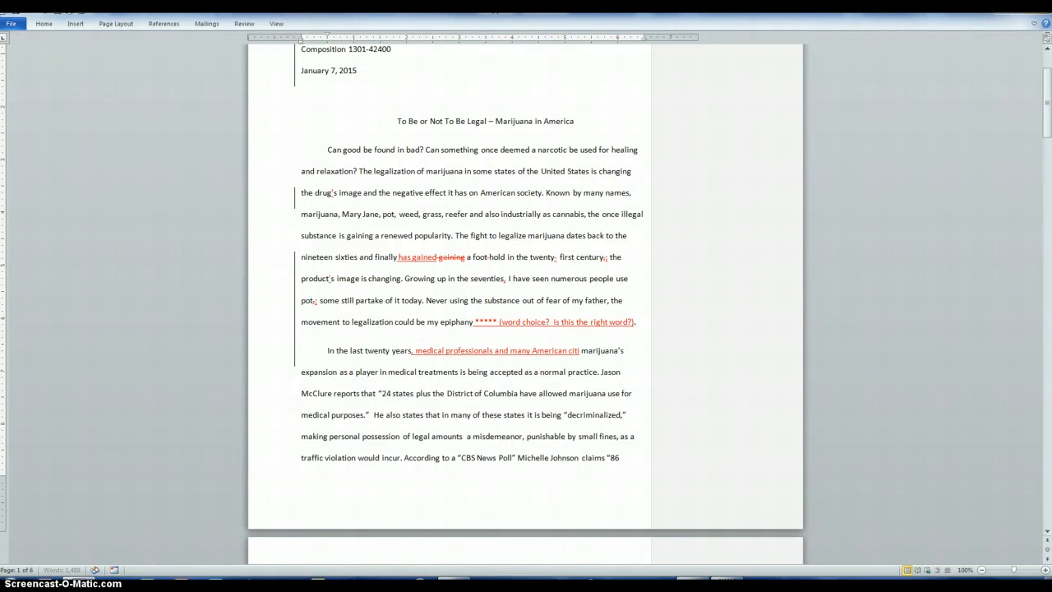
{"action": "type", "text": "ens have accepte"}
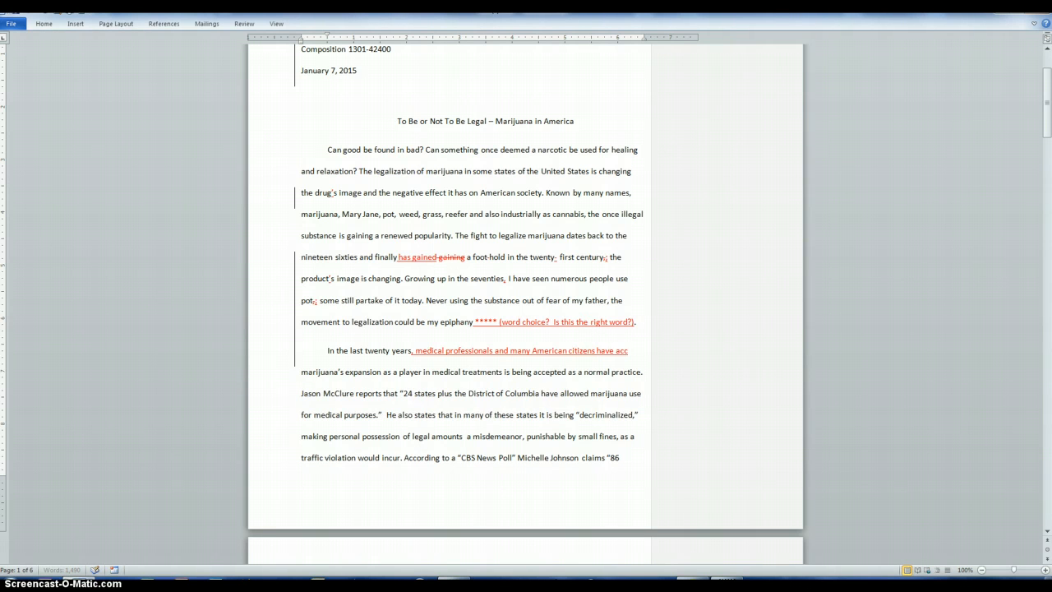
{"action": "type", "text": "d"}
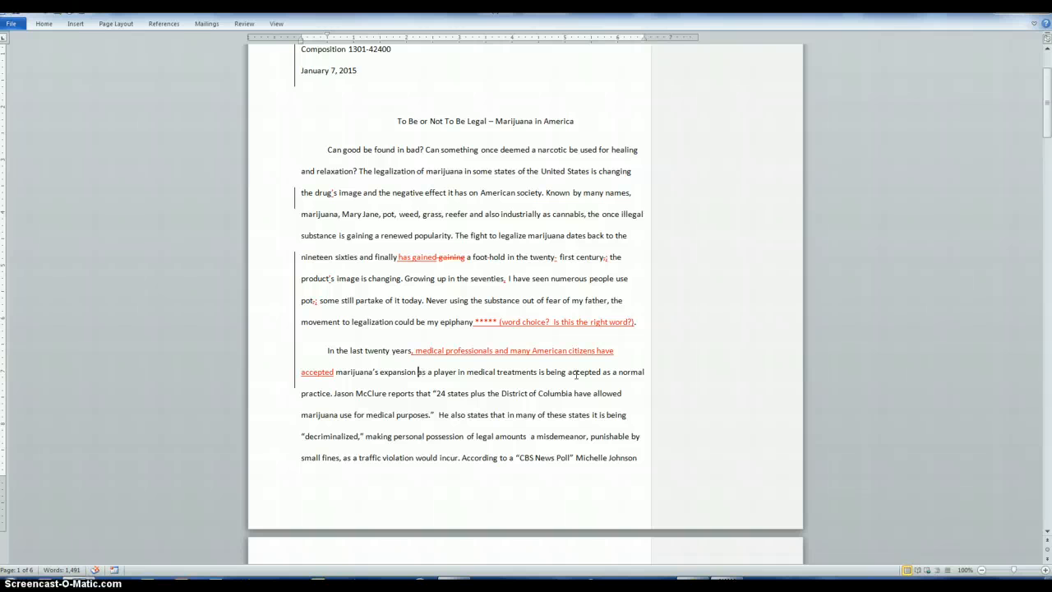
Delete "as a player" after "marijuana's expansion" in the second paragraph
{"action": "key", "text": "Delete"}
{"action": "key", "text": "Delete"}
{"action": "key", "text": "Delete"}
{"action": "key", "text": "Delete"}
{"action": "key", "text": "Delete"}
{"action": "key", "text": "Delete"}
{"action": "key", "text": "Delete"}
{"action": "key", "text": "Delete"}
{"action": "key", "text": "Delete"}
{"action": "key", "text": "Delete"}
{"action": "key", "text": "Delete"}
Delete "is being accepted" after "medical treatments" in the second paragraph
{"action": "key", "text": "Right"}
{"action": "key", "text": "Right"}
{"action": "key", "text": "Right"}
{"action": "key", "text": "shift+Right"}
{"action": "key", "text": "shift+Right"}
{"action": "key", "text": "shift+Right"}
{"action": "key", "text": "shift+Right"}
{"action": "key", "text": "shift+Right"}
{"action": "key", "text": "shift+Right"}
{"action": "key", "text": "shift+Right"}
{"action": "key", "text": "shift+Right"}
{"action": "key", "text": "shift+Right"}
{"action": "key", "text": "shift+Right"}
{"action": "key", "text": "shift+Right"}
{"action": "key", "text": "shift+Right"}
{"action": "key", "text": "shift+Right"}
{"action": "key", "text": "shift+Right"}
{"action": "key", "text": "shift+Right"}
{"action": "key", "text": "shift+Right"}
{"action": "key", "text": "shift+Right"}
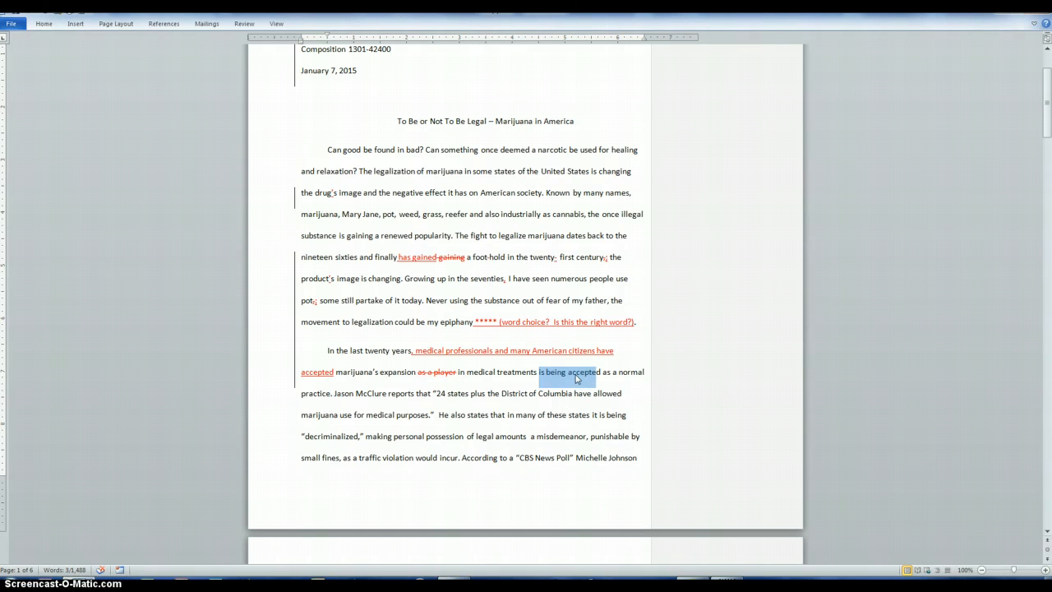
{"action": "key", "text": "Delete"}
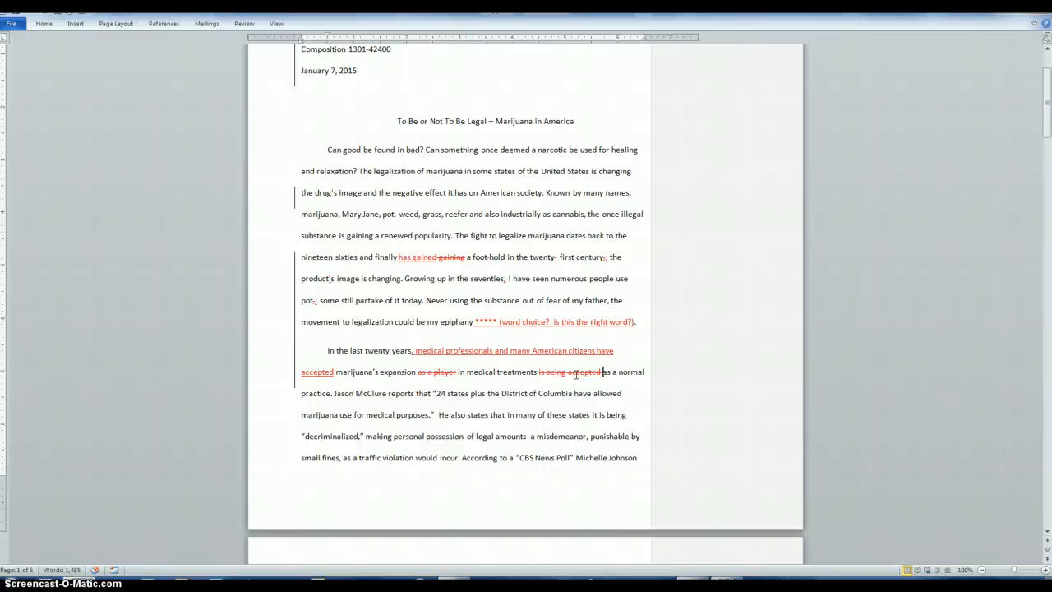
Delete the period inside the quotation after "medical purposes" and add the cited author's surname in parentheses, followed by a period
{"action": "key", "text": "Left"}
{"action": "key", "text": "Left"}
{"action": "key", "text": "Left"}
{"action": "key", "text": "Left"}
{"action": "key", "text": "Down"}
{"action": "key", "text": "Left"}
{"action": "key", "text": "Left"}
{"action": "key", "text": "Left"}
{"action": "key", "text": "Left"}
{"action": "key", "text": "Left"}
{"action": "key", "text": "Left"}
{"action": "key", "text": "Left"}
{"action": "key", "text": "Left"}
{"action": "key", "text": "Left"}
{"action": "key", "text": "Left"}
{"action": "key", "text": "Left"}
{"action": "key", "text": "Left"}
{"action": "key", "text": "Left"}
{"action": "key", "text": "Left"}
{"action": "key", "text": "Left"}
{"action": "key", "text": "Left"}
{"action": "key", "text": "Left"}
{"action": "key", "text": "Left"}
{"action": "key", "text": "Left"}
{"action": "key", "text": "Left"}
{"action": "key", "text": "Right"}
{"action": "key", "text": "Right"}
{"action": "key", "text": "Delete"}
{"action": "type", "text": ":"}
{"action": "key", "text": "Right"}
{"action": "type", "text": "(Mcc"}
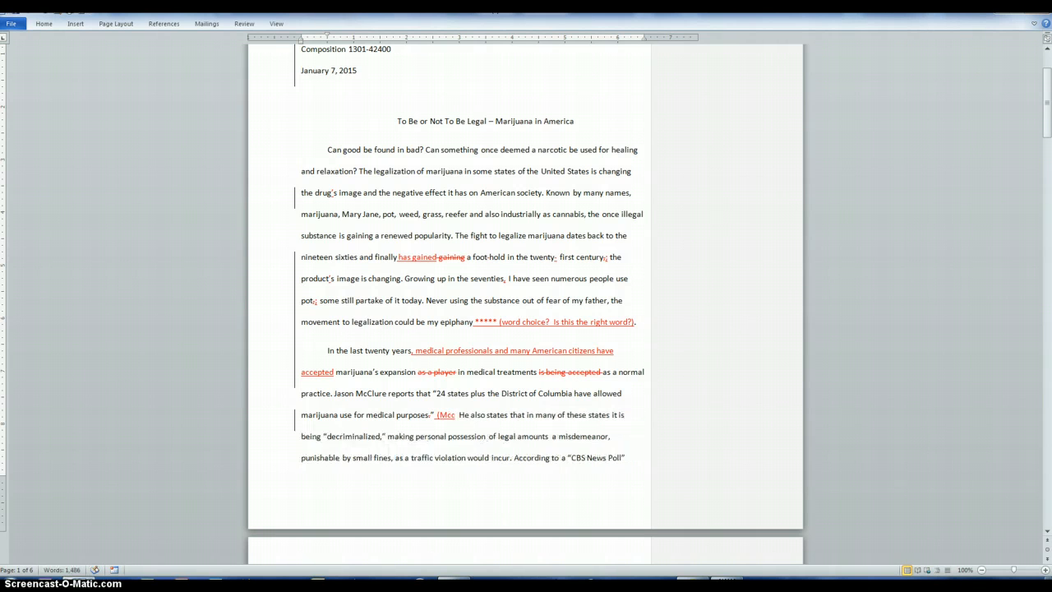
{"action": "key", "text": "BackSpace"}
{"action": "type", "text": "Clure"}
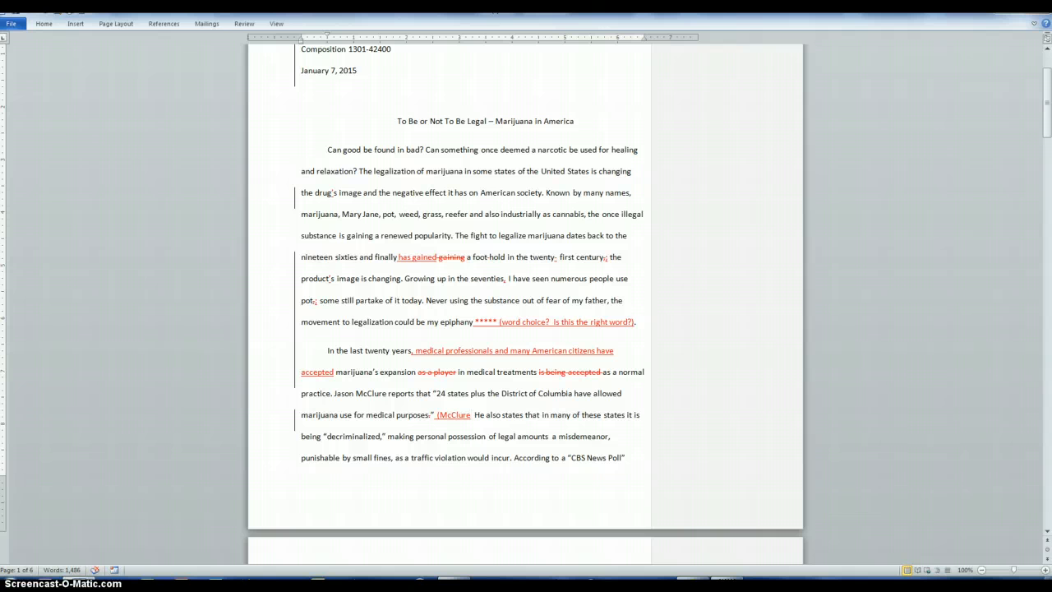
{"action": "type", "text": ")."}
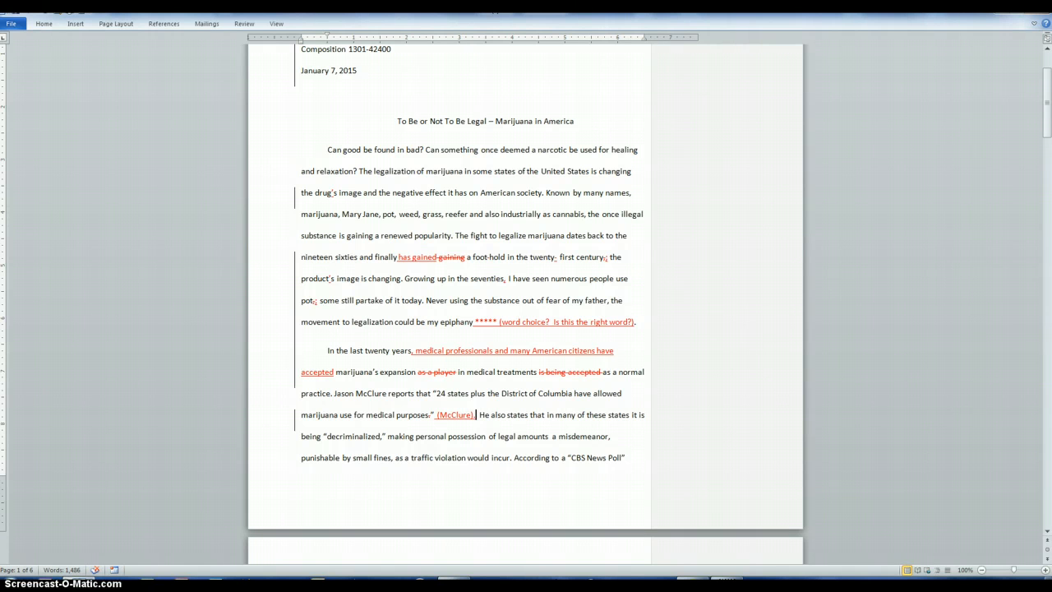
Check the source entries on the Work Cited page, including the cited author's entry, and return to the first page
{"action": "scroll", "coordinate": [468, 399], "scroll_direction": "down", "scroll_amount": 3}
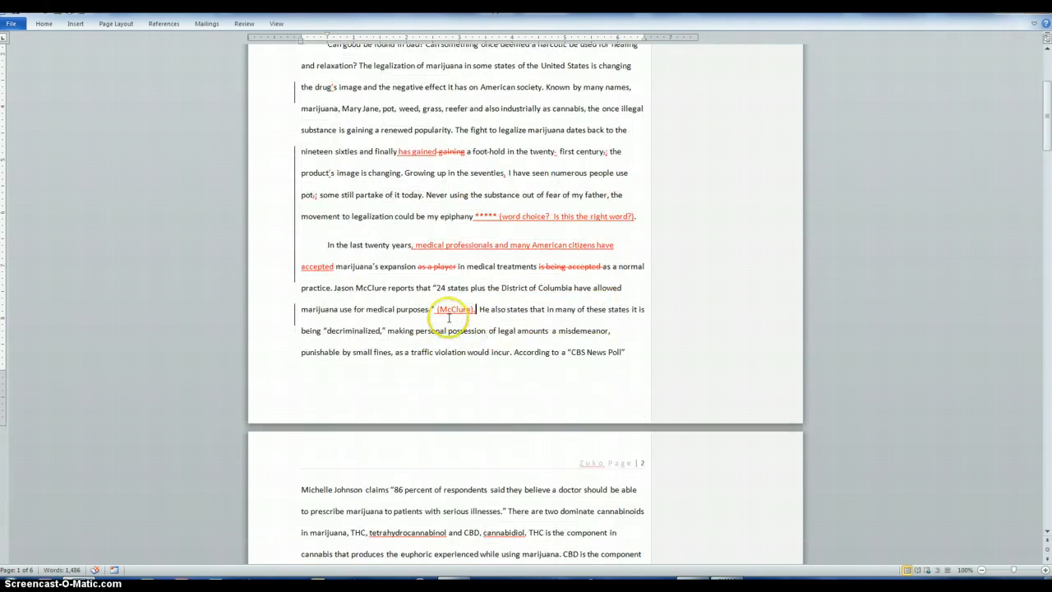
{"action": "scroll", "coordinate": [465, 438], "scroll_direction": "down", "scroll_amount": 4}
{"action": "scroll", "coordinate": [465, 437], "scroll_direction": "down", "scroll_amount": 20}
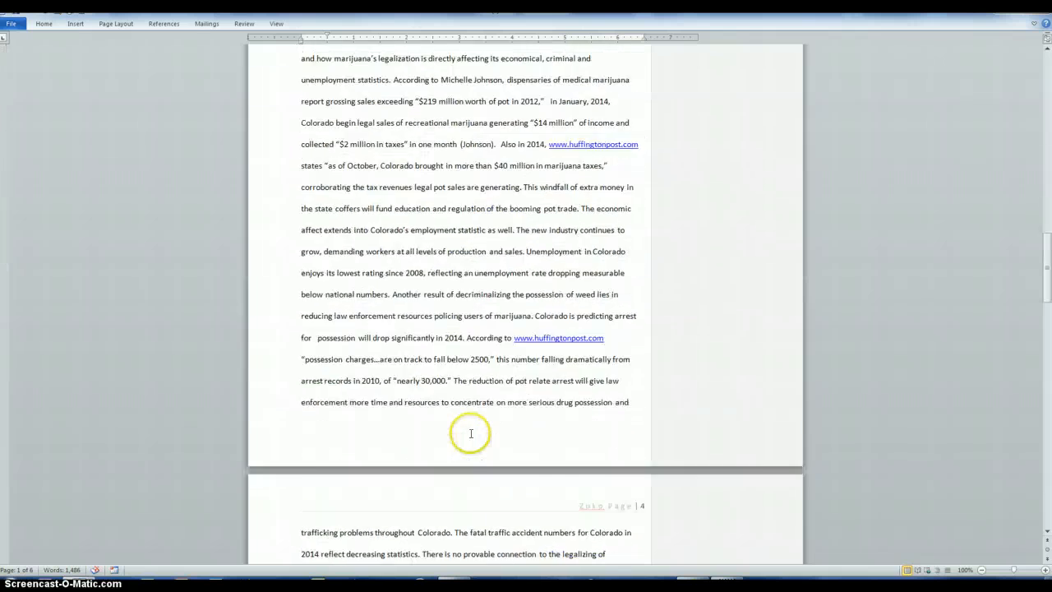
{"action": "scroll", "coordinate": [471, 432], "scroll_direction": "down", "scroll_amount": 20}
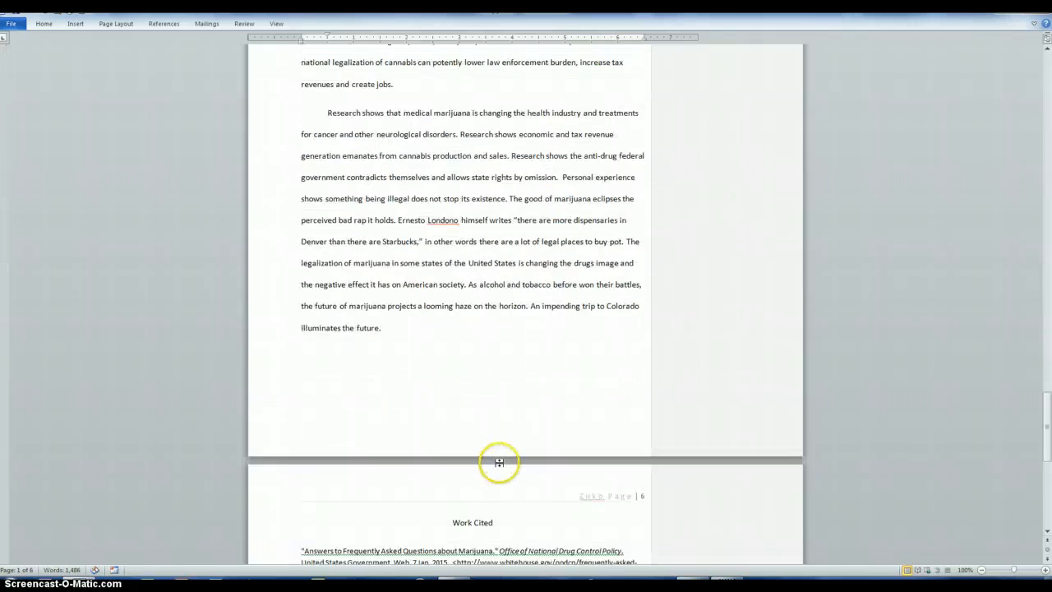
{"action": "scroll", "coordinate": [501, 463], "scroll_direction": "down", "scroll_amount": 4}
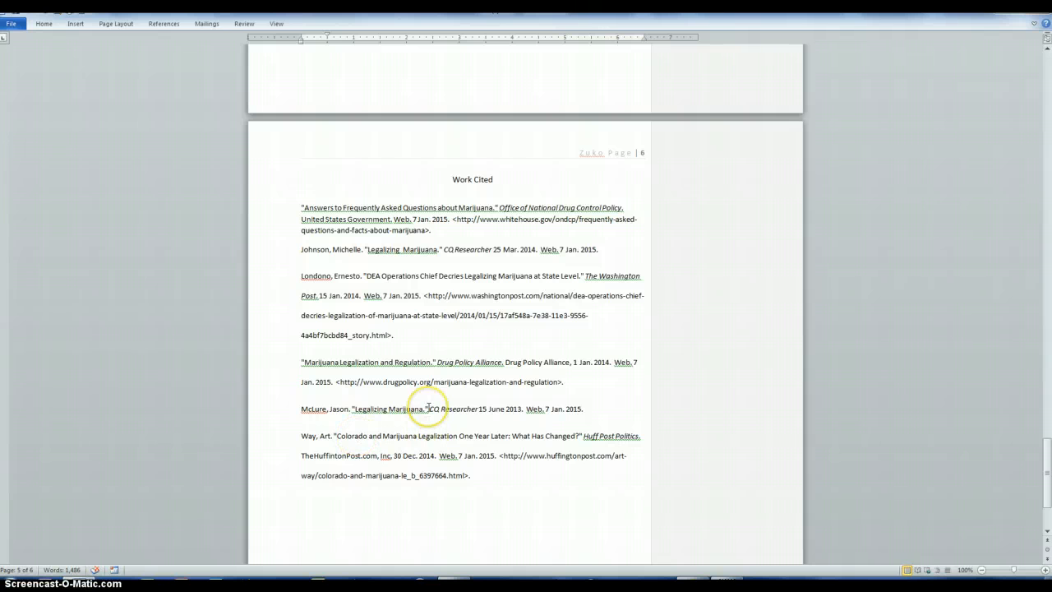
{"action": "key", "text": "ctrl+Home"}
{"action": "scroll", "coordinate": [460, 483], "scroll_direction": "down", "scroll_amount": 1}
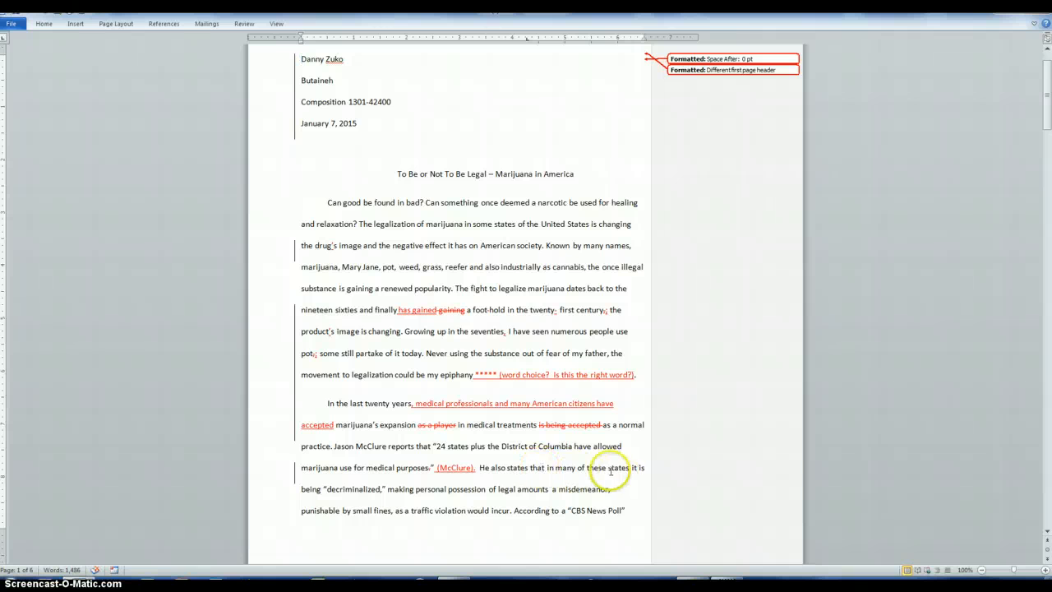
Insert commas before and after "also" in the second paragraph's sentence beginning "He also states"
{"action": "left_click", "coordinate": [488, 467]}
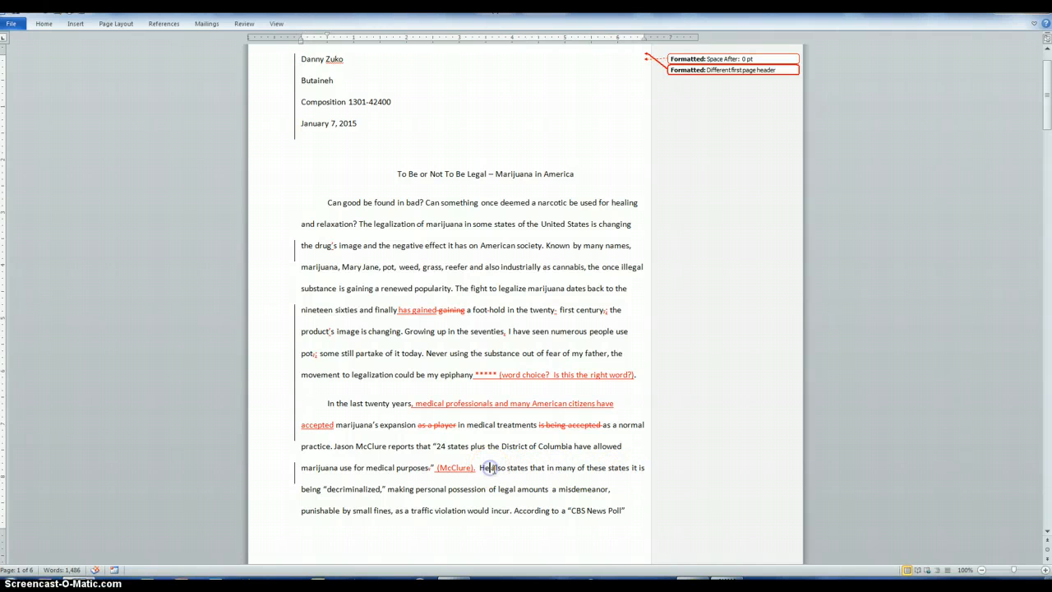
{"action": "type", "text": ","}
{"action": "key", "text": "Right"}
{"action": "key", "text": "Right"}
{"action": "key", "text": "Right"}
{"action": "key", "text": "Right"}
{"action": "key", "text": "Right"}
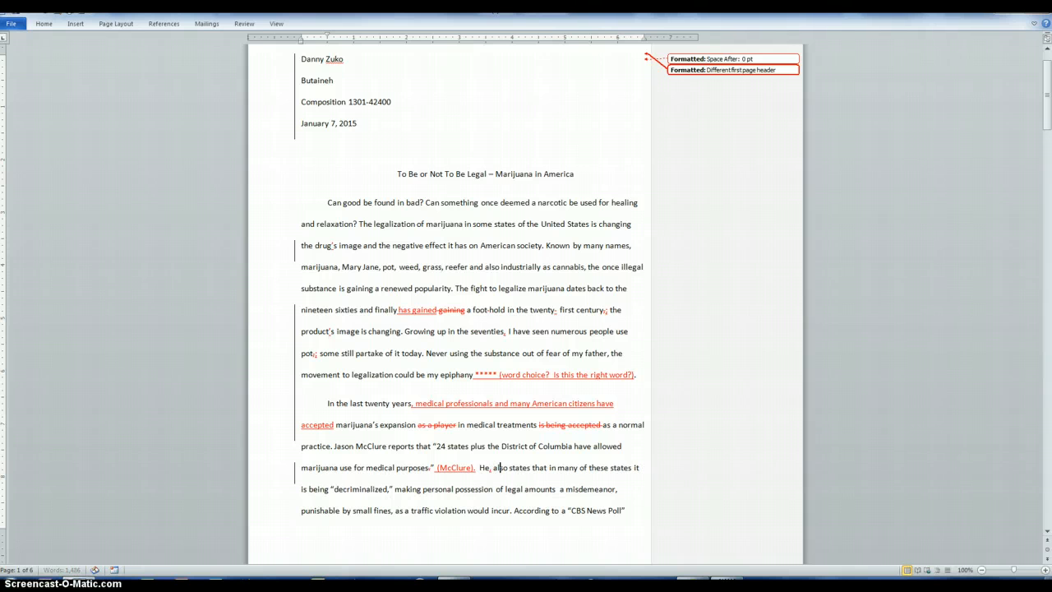
{"action": "type", "text": ","}
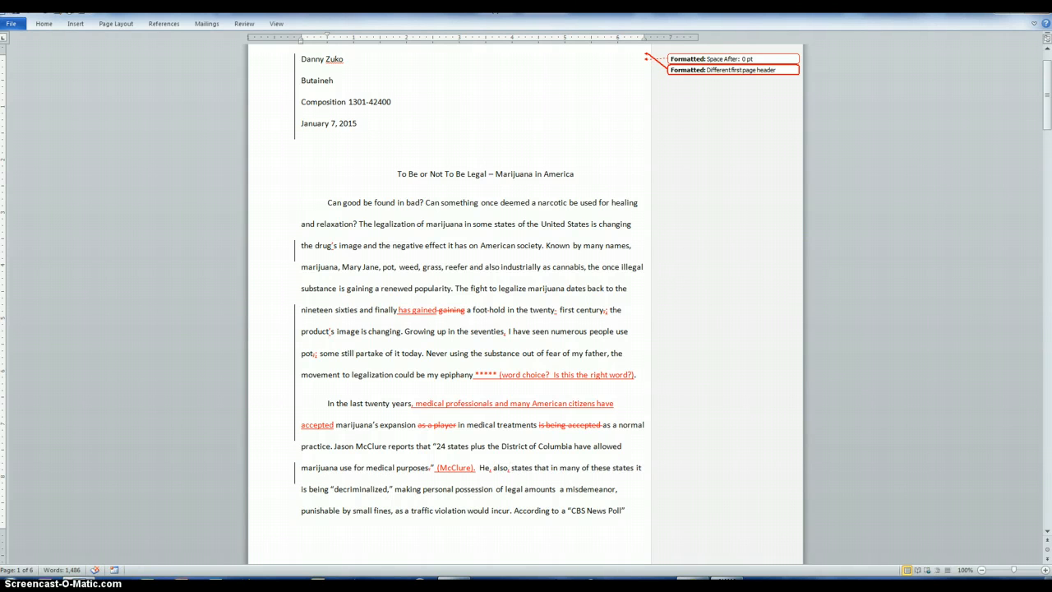
Replace "states" with "argues" after "He, also," in the second paragraph
{"action": "key", "text": "shift+Right"}
{"action": "key", "text": "shift+Right"}
{"action": "key", "text": "shift+Right"}
{"action": "key", "text": "shift+Right"}
{"action": "key", "text": "shift+Right"}
{"action": "key", "text": "shift+Right"}
{"action": "key", "text": "Delete"}
{"action": "type", "text": "argues"}
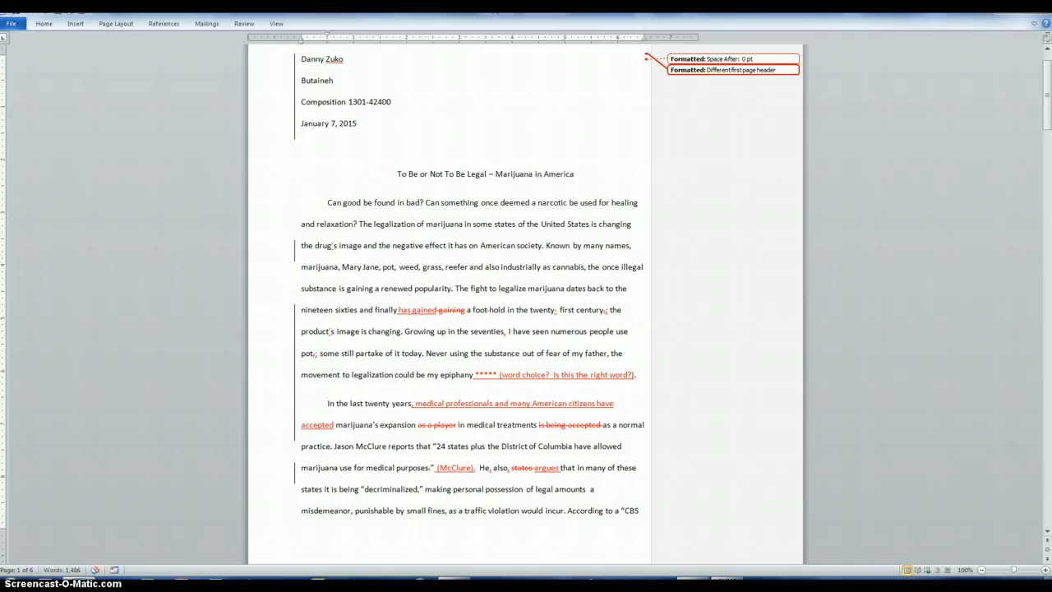
Replace "it is being" with ", law-makers have" after "in many of these states" in the second paragraph
{"action": "key", "text": "Down"}
{"action": "left_click", "coordinate": [534, 489]}
{"action": "key", "text": "Left"}
{"action": "key", "text": "Left"}
{"action": "key", "text": "Left"}
{"action": "key", "text": "Left"}
{"action": "key", "text": "Left"}
{"action": "key", "text": "Left"}
{"action": "key", "text": "Left"}
{"action": "key", "text": "Left"}
{"action": "key", "text": "Left"}
{"action": "key", "text": "Left"}
{"action": "key", "text": "Left"}
{"action": "key", "text": "Left"}
{"action": "key", "text": "Left"}
{"action": "key", "text": "Left"}
{"action": "key", "text": "Left"}
{"action": "key", "text": "Left"}
{"action": "key", "text": "Left"}
{"action": "key", "text": "Left"}
{"action": "key", "text": "Left"}
{"action": "key", "text": "Left"}
{"action": "key", "text": "Left"}
{"action": "key", "text": "Left"}
{"action": "key", "text": "Left"}
{"action": "key", "text": "Left"}
{"action": "key", "text": "Left"}
{"action": "key", "text": "Left"}
{"action": "key", "text": "Left"}
{"action": "key", "text": "Left"}
{"action": "key", "text": "Left"}
{"action": "key", "text": "Left"}
{"action": "key", "text": "Left"}
{"action": "type", "text": ","}
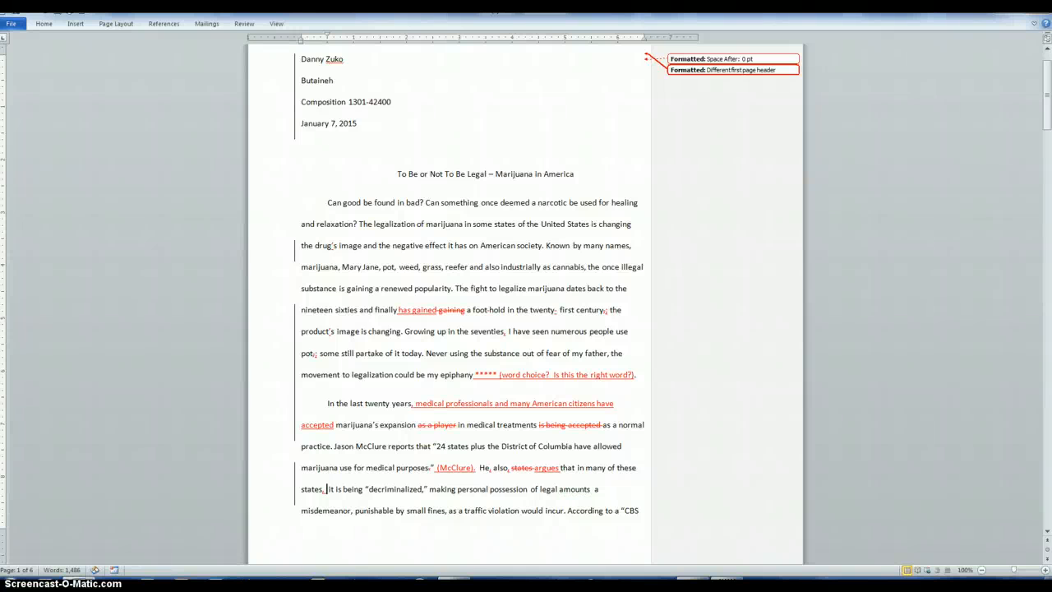
{"action": "type", "text": "law "}
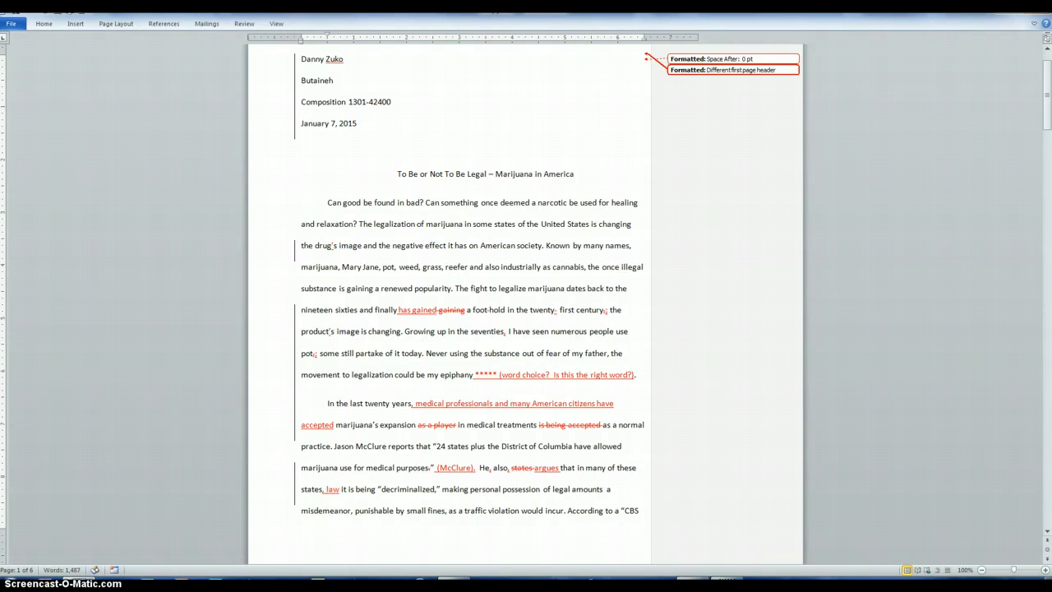
{"action": "type", "text": "makers"}
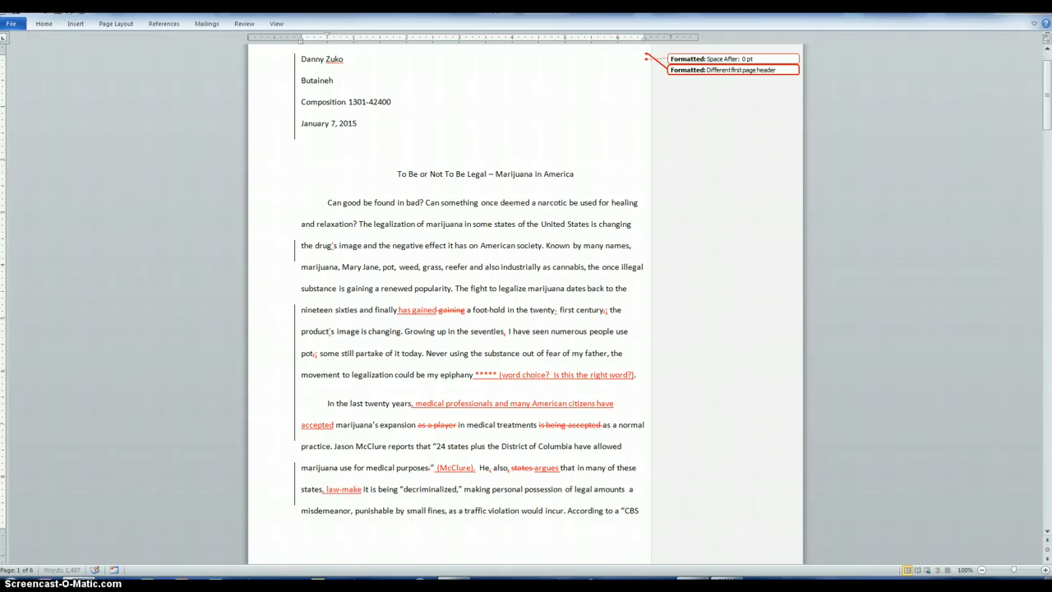
{"action": "type", "text": " have"}
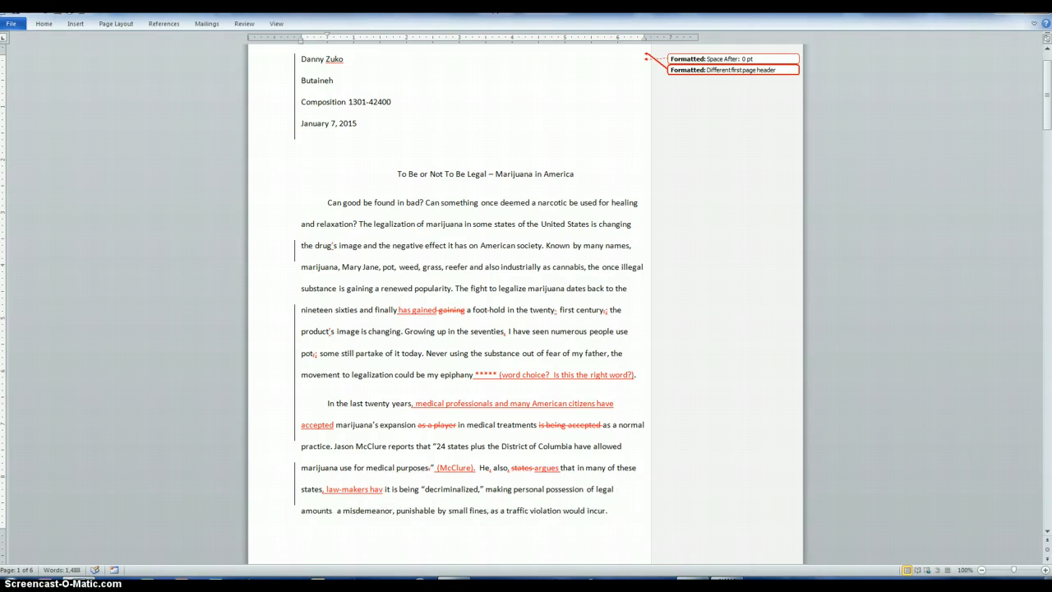
{"action": "key", "text": "ctrl+Delete"}
{"action": "key", "text": "ctrl+Delete"}
{"action": "key", "text": "ctrl+Delete"}
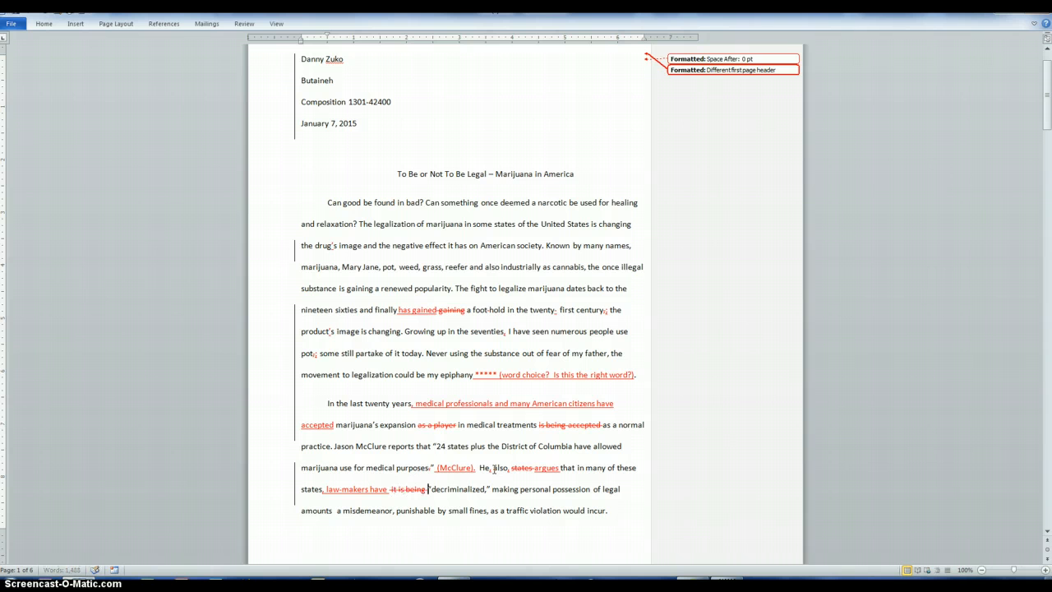
Delete the comma inside the quotation marks after "decriminalized" and insert "marijuana," after the closing quotation mark
{"action": "key", "text": "Right"}
{"action": "key", "text": "Right"}
{"action": "key", "text": "Right"}
{"action": "key", "text": "Right"}
{"action": "key", "text": "Right"}
{"action": "key", "text": "Right"}
{"action": "key", "text": "Right"}
{"action": "key", "text": "Right"}
{"action": "key", "text": "Right"}
{"action": "key", "text": "Right"}
{"action": "key", "text": "Right"}
{"action": "key", "text": "Right"}
{"action": "key", "text": "Right"}
{"action": "key", "text": "Right"}
{"action": "key", "text": "Right"}
{"action": "key", "text": "Right"}
{"action": "key", "text": "Right"}
{"action": "type", "text": "ma"}
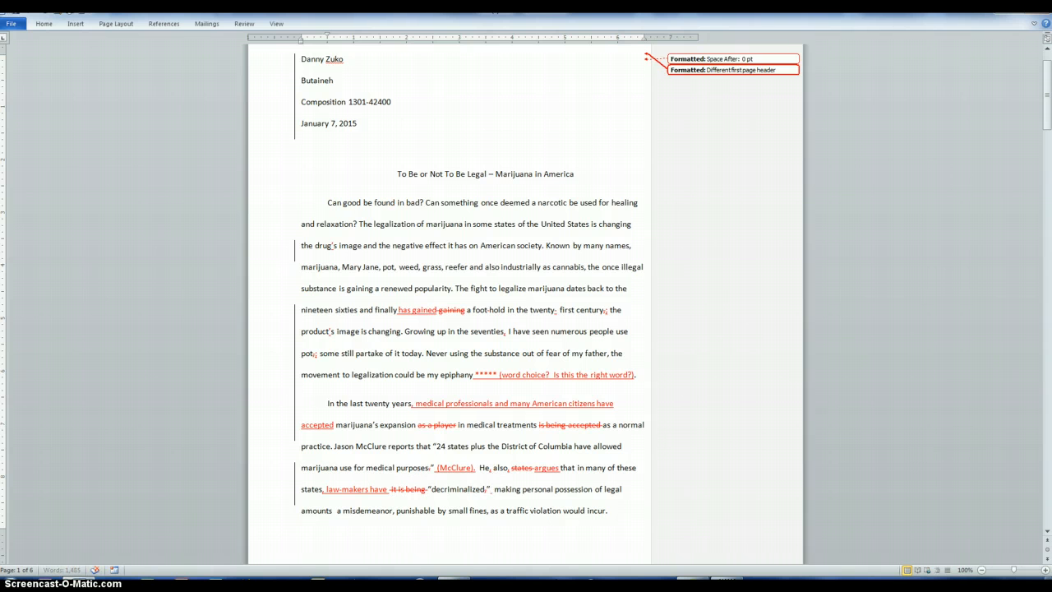
{"action": "type", "text": "rijuana"}
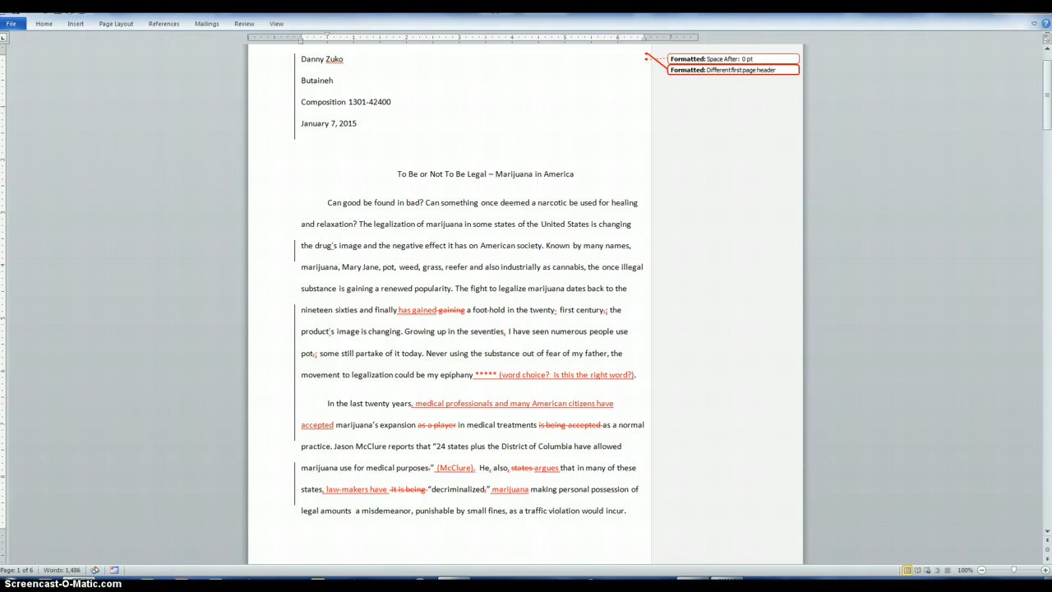
{"action": "type", "text": ","}
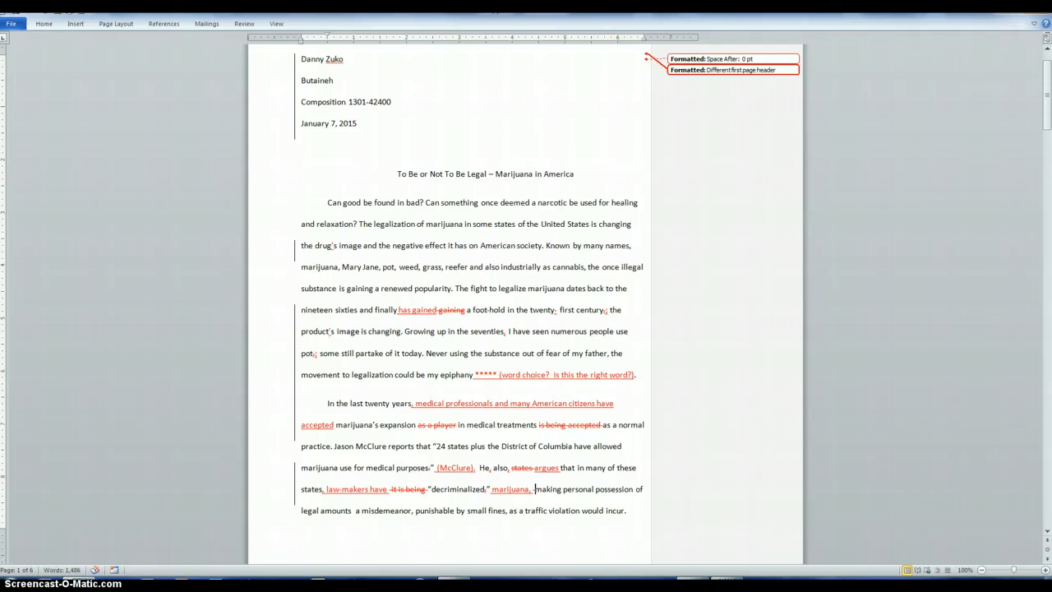
Save a copy to the personal staff home network drive, named with the student's surname in possessive form plus "edited research paper"
{"action": "key", "text": "Down"}
{"action": "scroll", "coordinate": [464, 495], "scroll_direction": "down", "scroll_amount": 3}
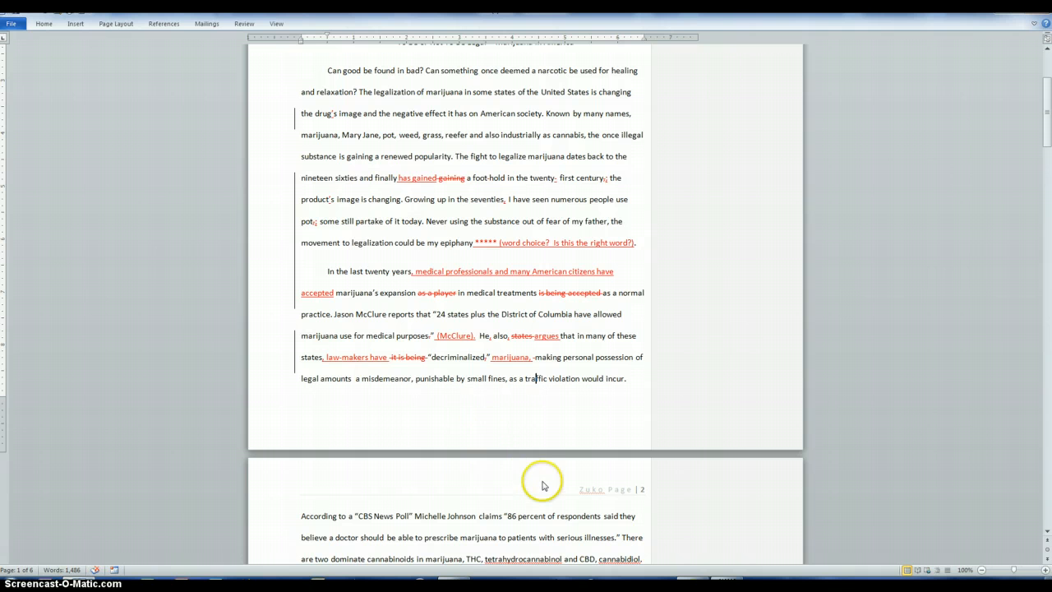
{"action": "scroll", "coordinate": [511, 378], "scroll_direction": "up", "scroll_amount": 4}
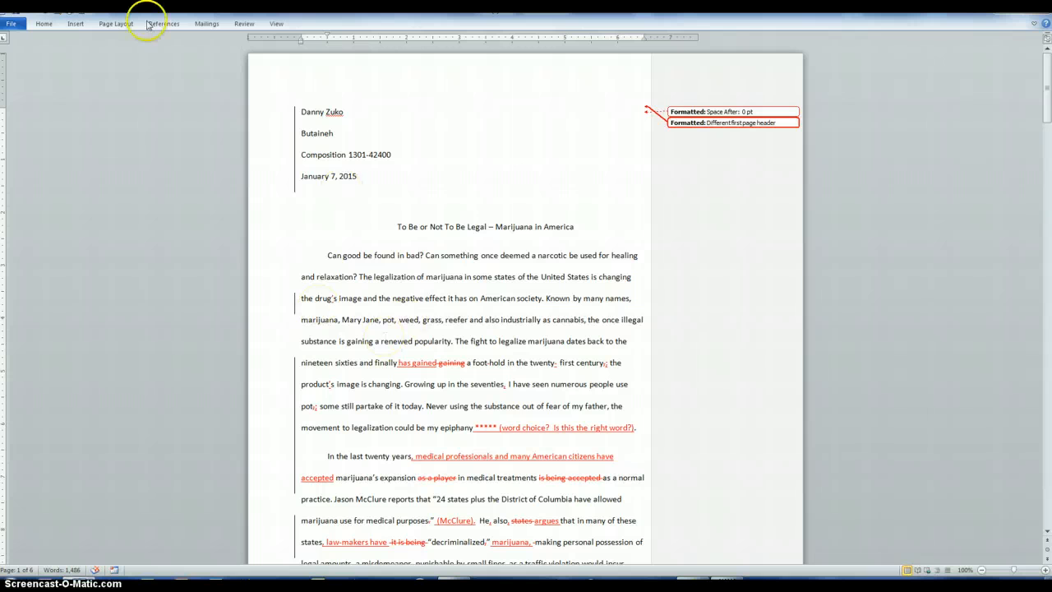
{"action": "left_click", "coordinate": [12, 25]}
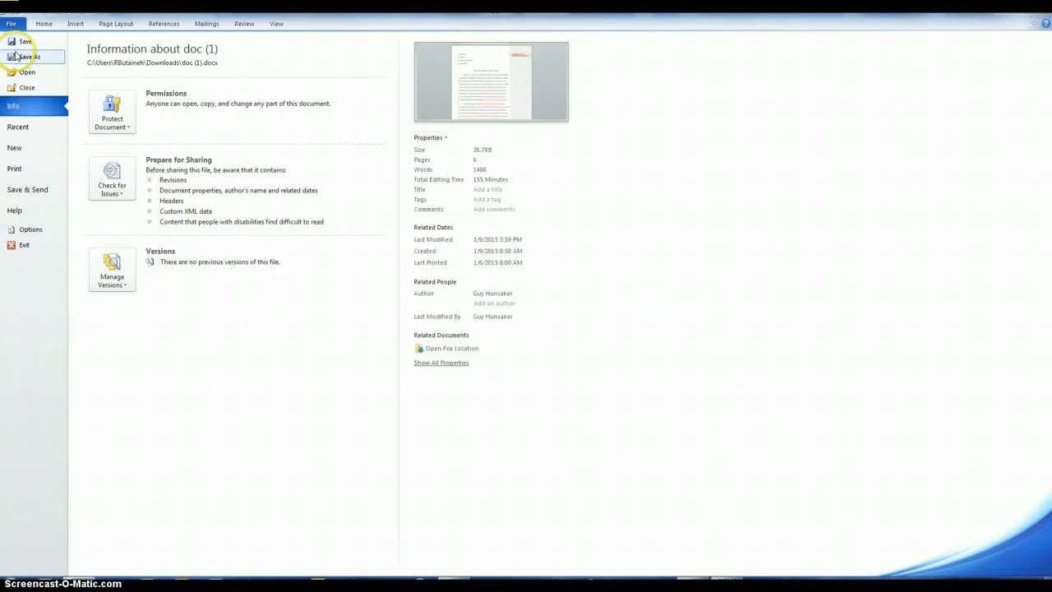
{"action": "left_click", "coordinate": [16, 55]}
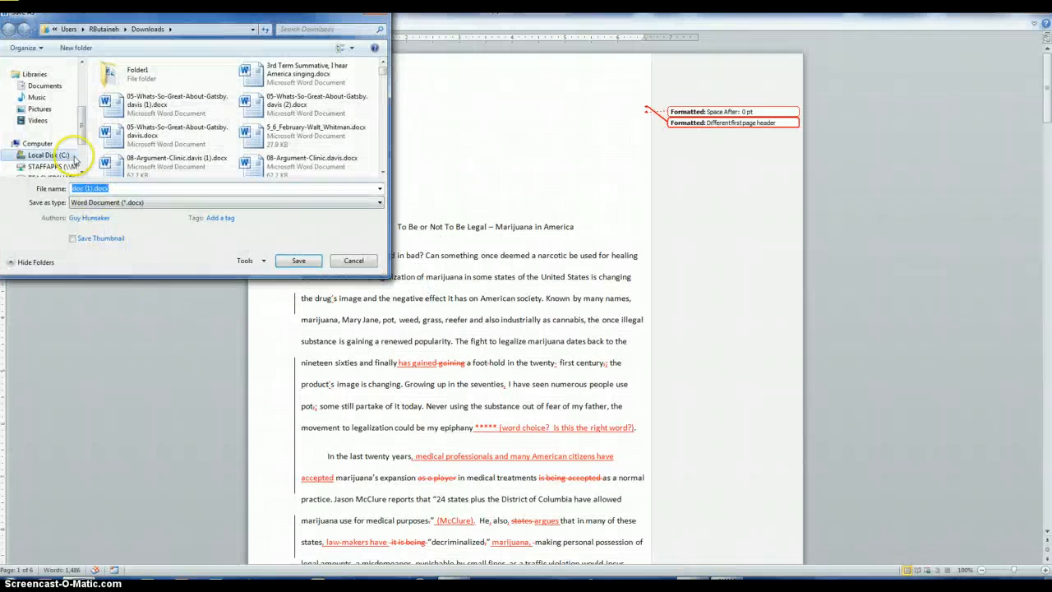
{"action": "left_click_drag", "start_coordinate": [81, 130], "coordinate": [82, 163]}
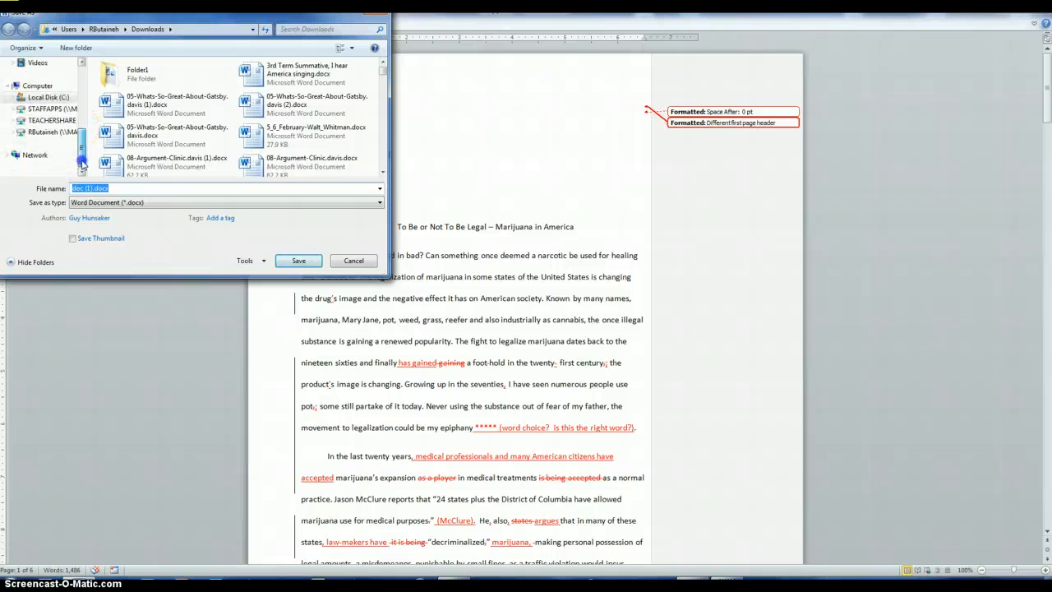
{"action": "left_click", "coordinate": [50, 131]}
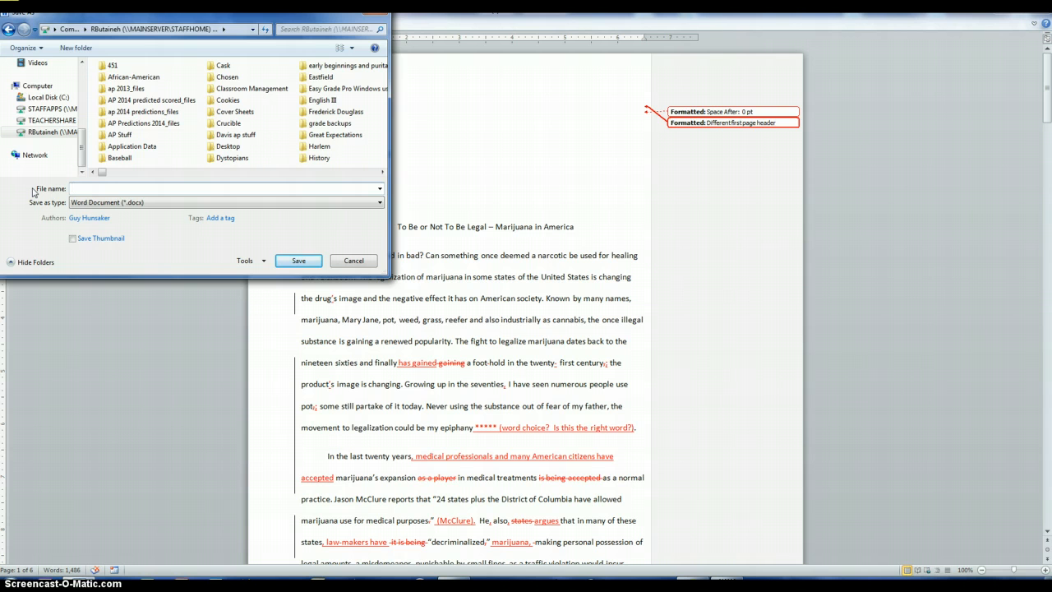
{"action": "type", "text": "zuko's edited rese"}
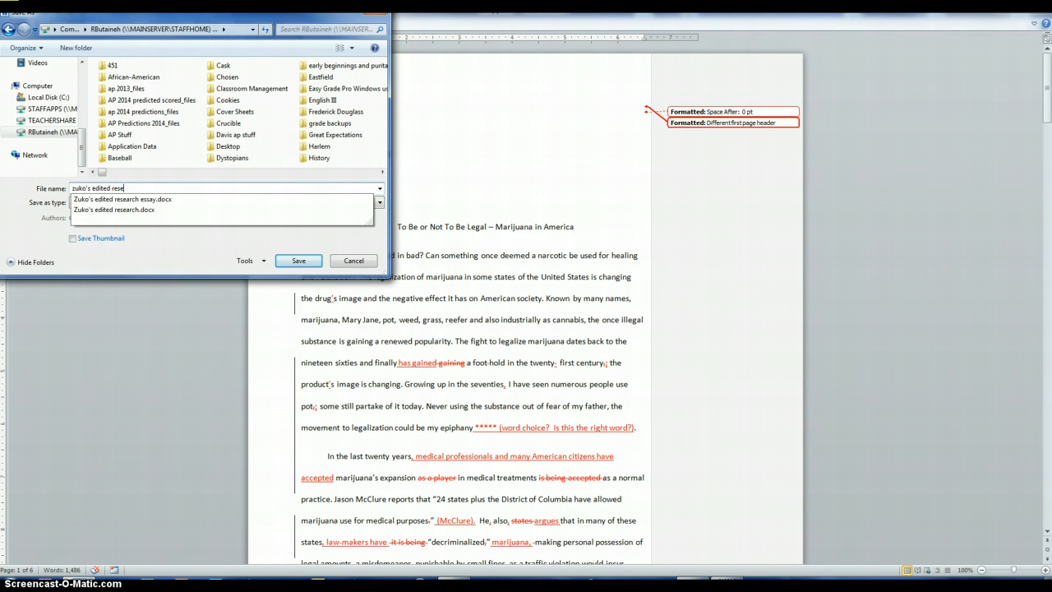
{"action": "type", "text": "arch ap"}
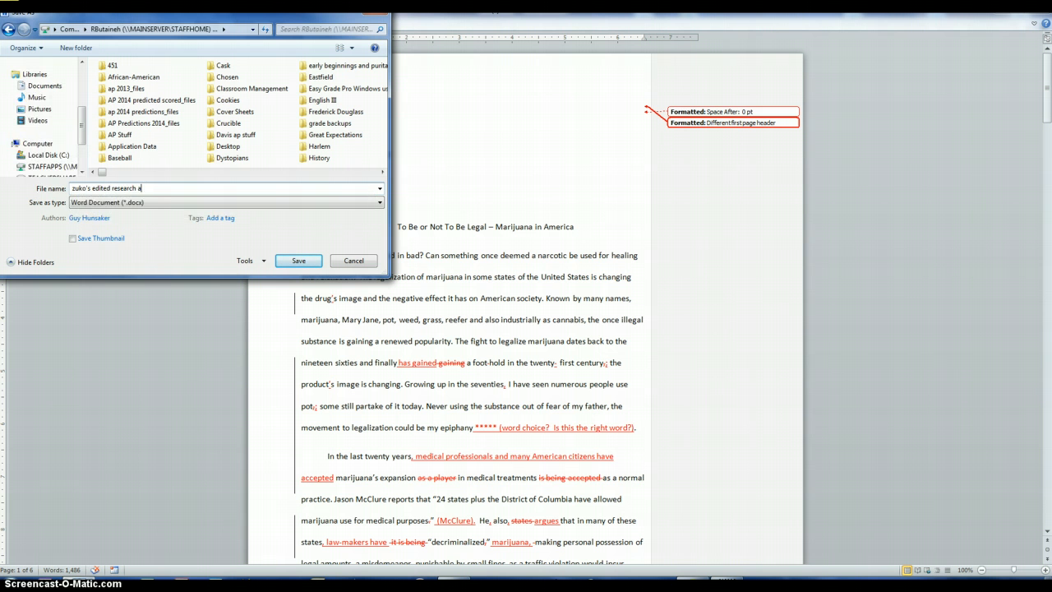
{"action": "key", "text": "BackSpace"}
{"action": "type", "text": "paper"}
{"action": "key", "text": "Return"}
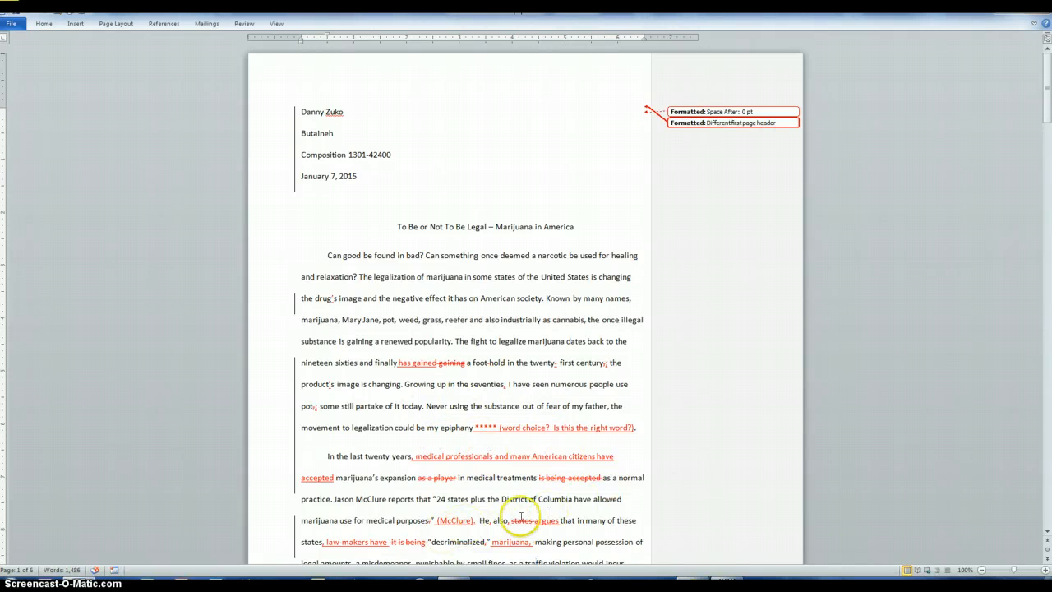
Switch the essay's review display to Final so that the tracked-change markup is hidden
{"action": "scroll", "coordinate": [469, 481], "scroll_direction": "down", "scroll_amount": 2}
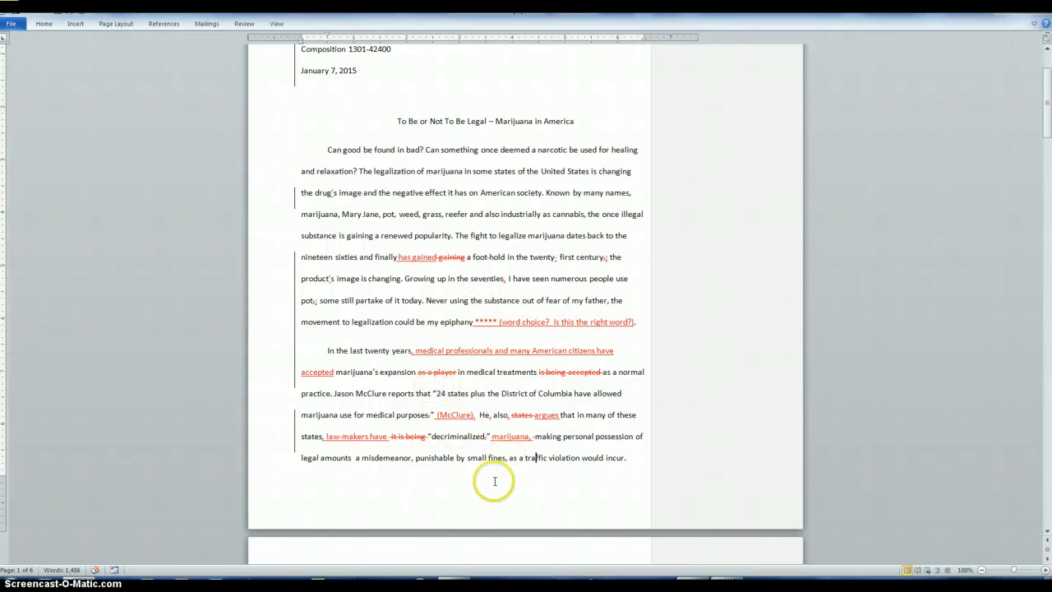
{"action": "scroll", "coordinate": [493, 476], "scroll_direction": "down", "scroll_amount": 5}
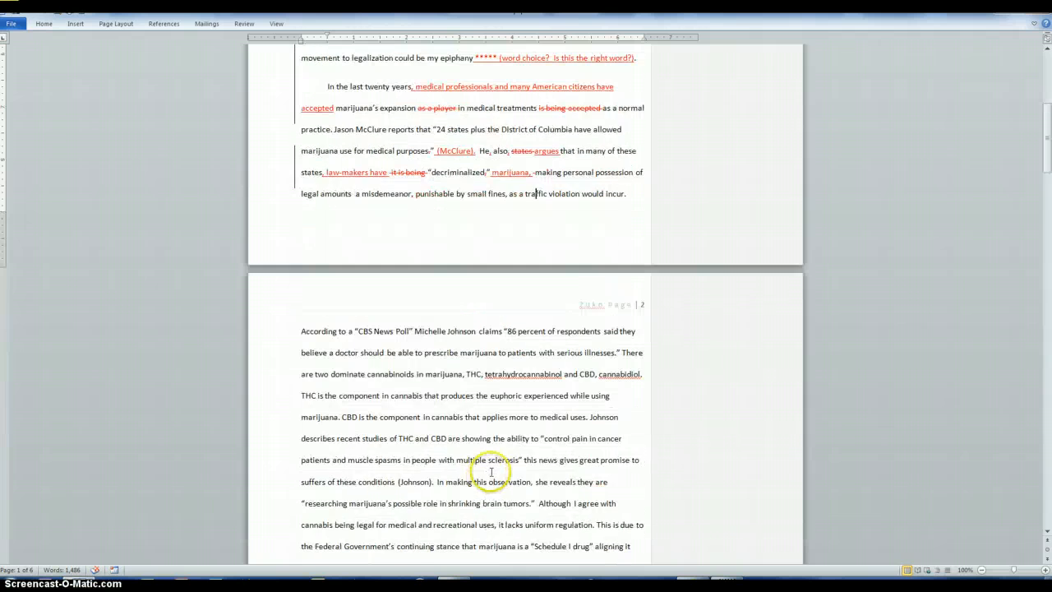
{"action": "scroll", "coordinate": [491, 471], "scroll_direction": "up", "scroll_amount": 7}
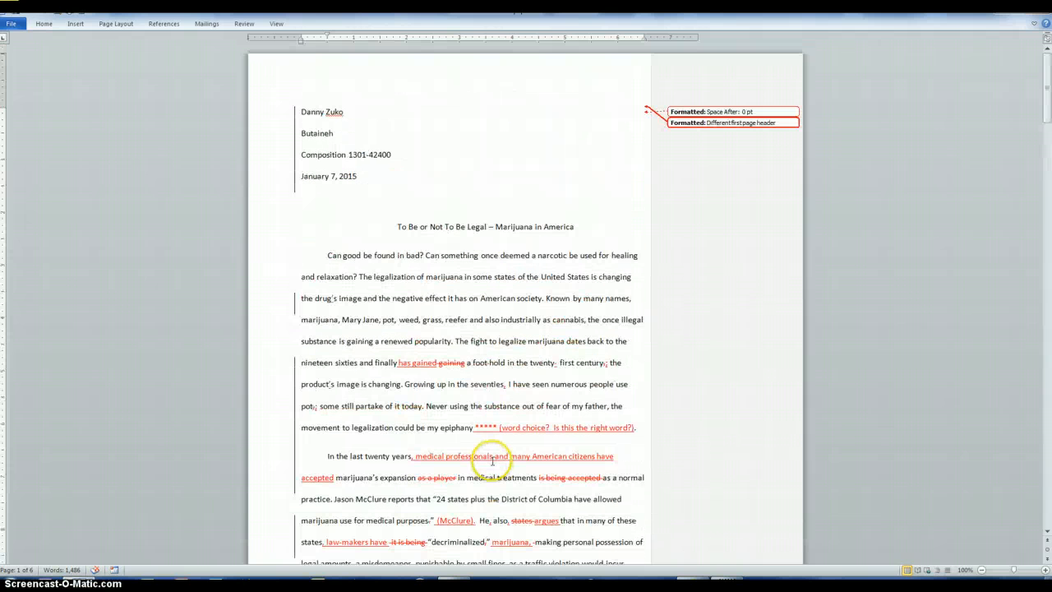
{"action": "left_click", "coordinate": [44, 25]}
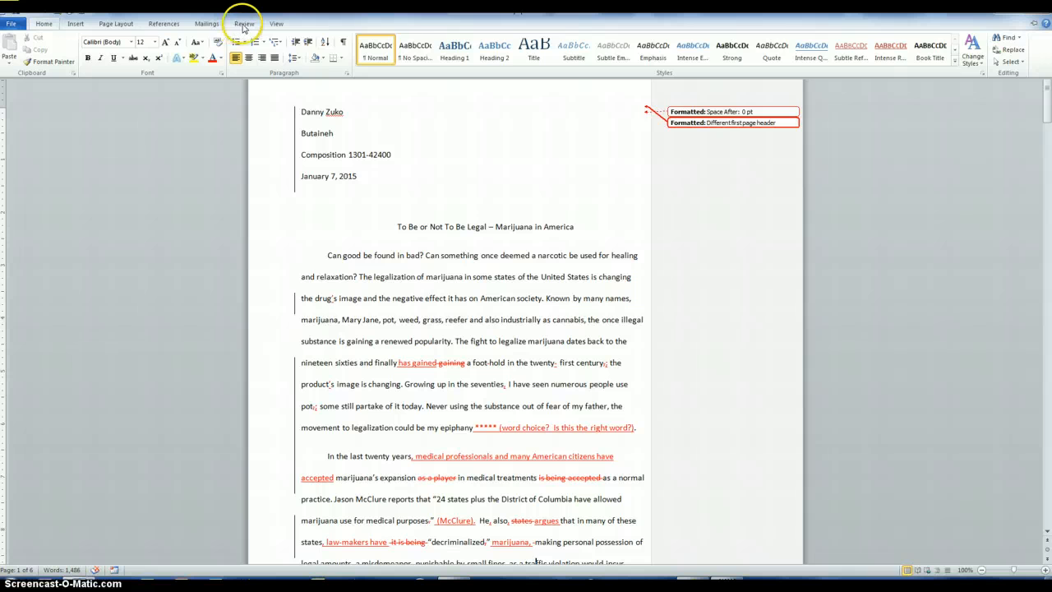
{"action": "left_click", "coordinate": [243, 25]}
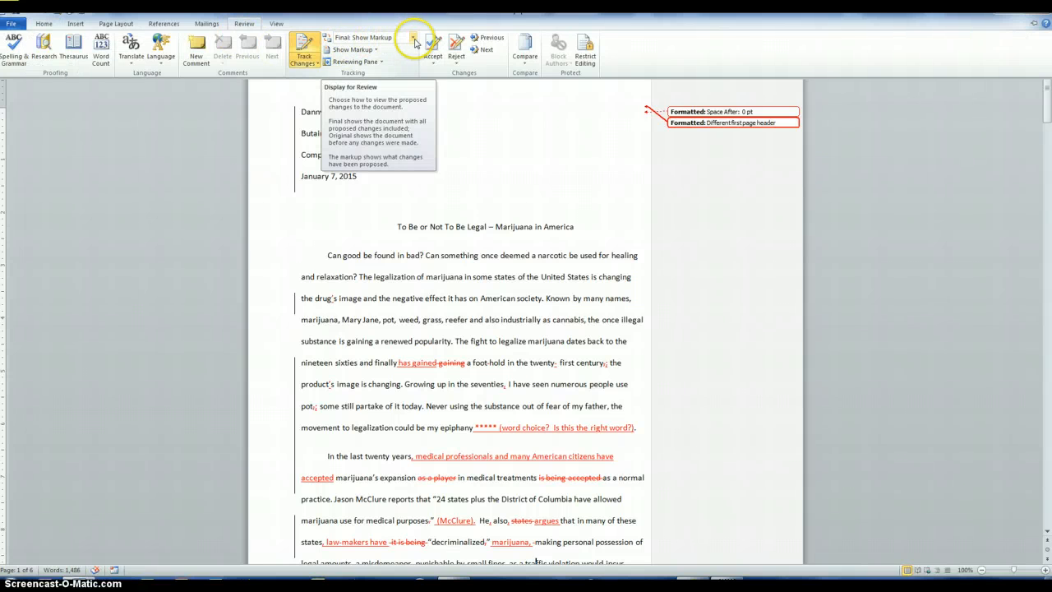
{"action": "left_click", "coordinate": [413, 38]}
{"action": "left_click", "coordinate": [341, 60]}
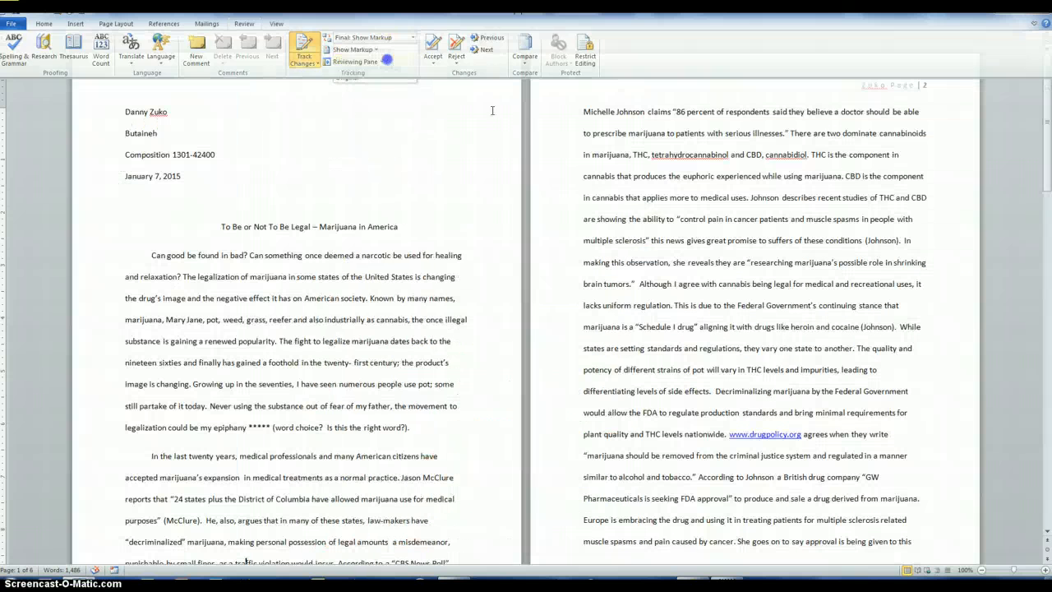
{"action": "key", "text": "ctrl+F1"}
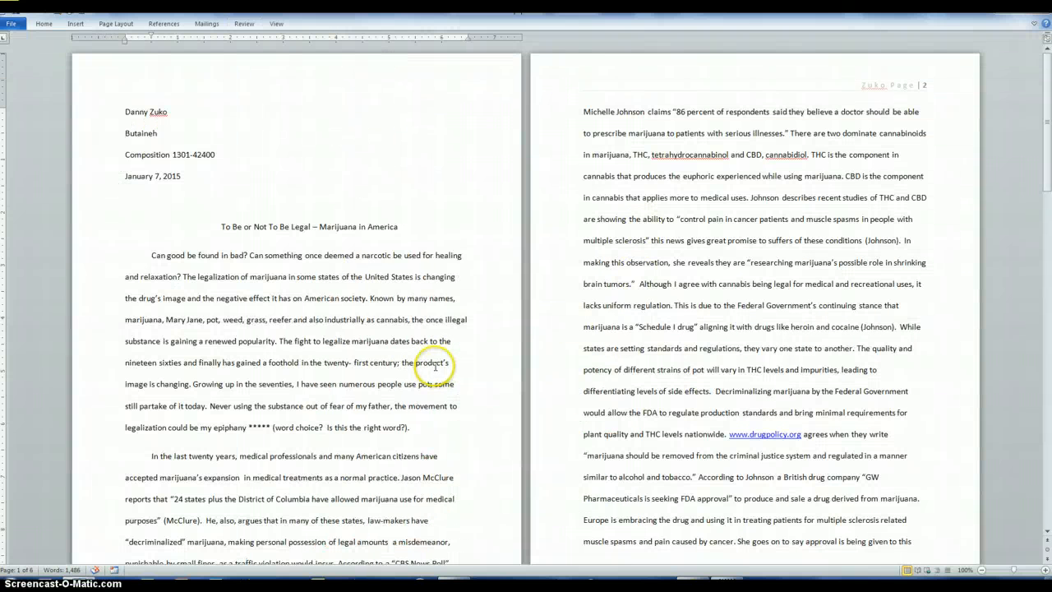